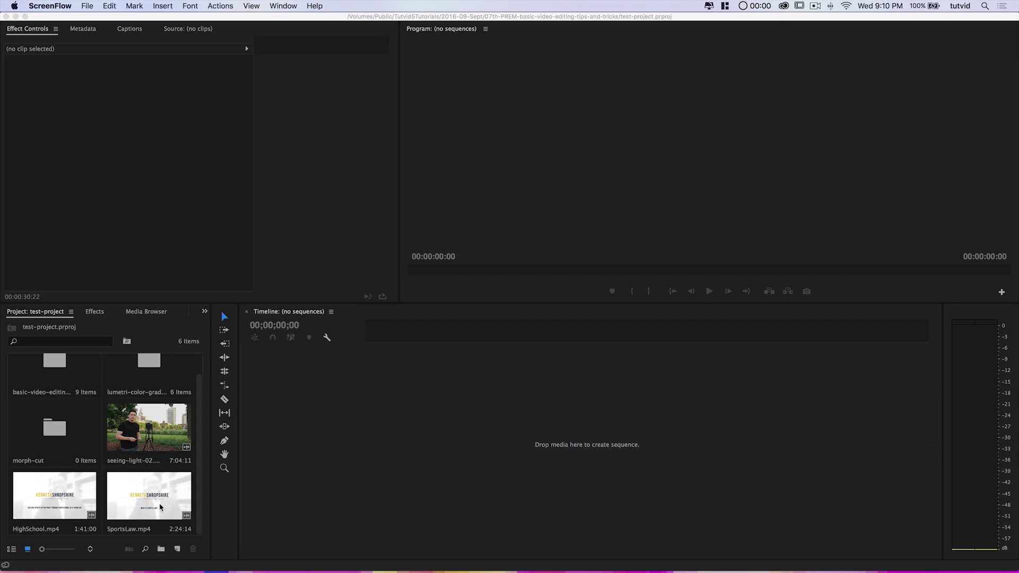
Create a new sequence from the HighSchool.mp4 clip.
click(140, 481)
click(140, 482)
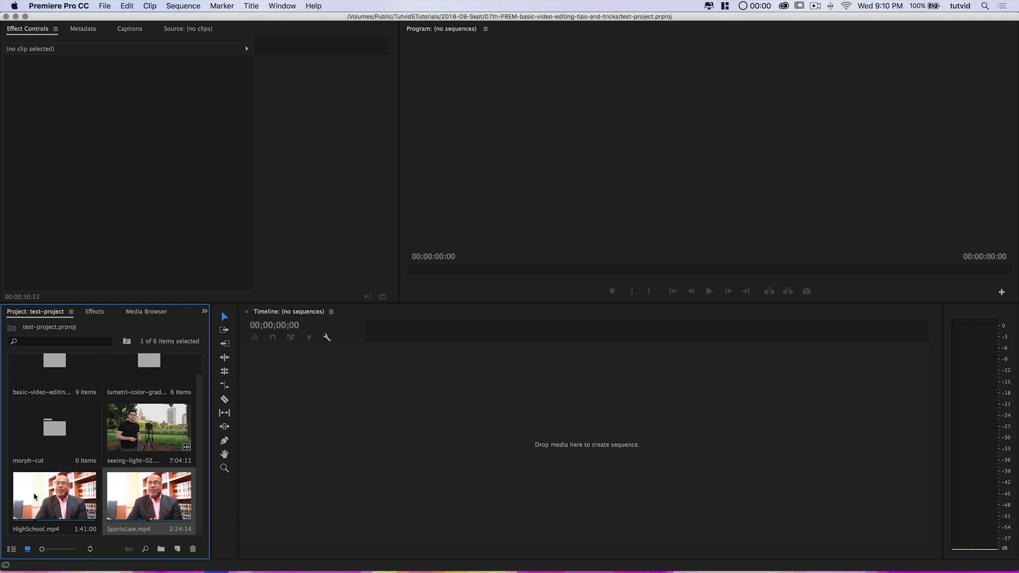
right_click(62, 502)
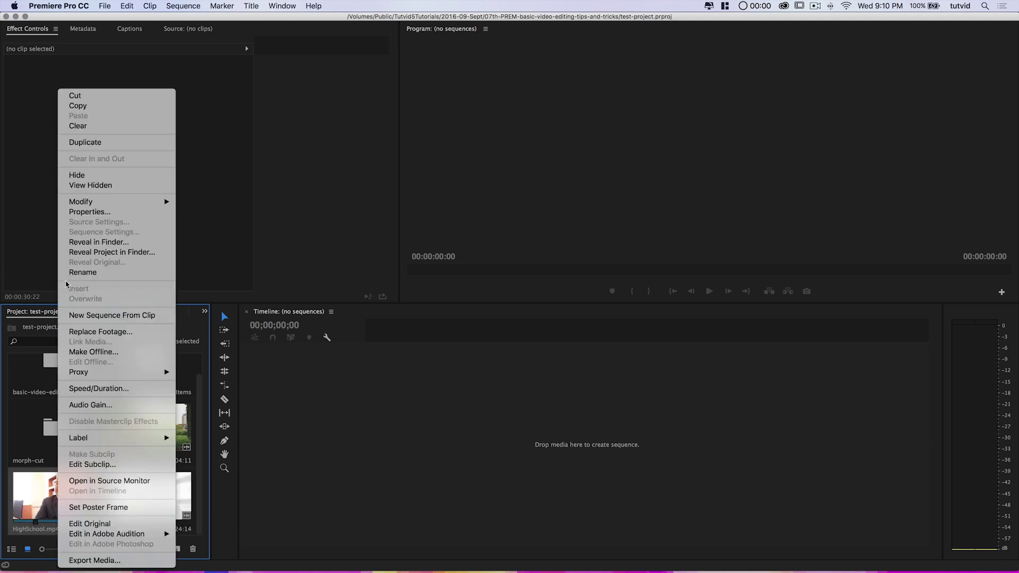
click(90, 317)
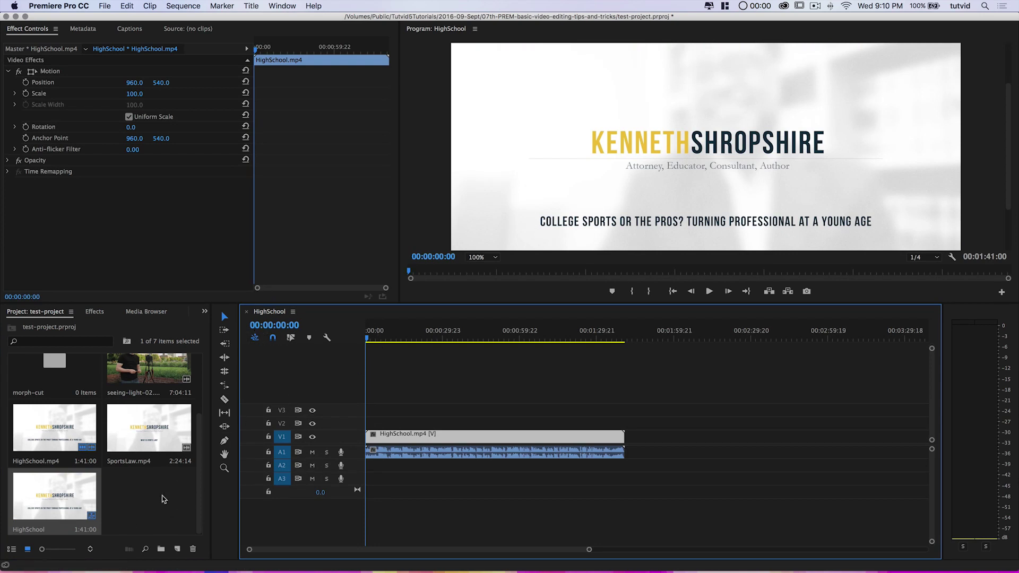
Rename the new sequence to 'timeline'.
click(42, 529)
text(timeline)
key(Return)
scroll(142, 498, down, 2)
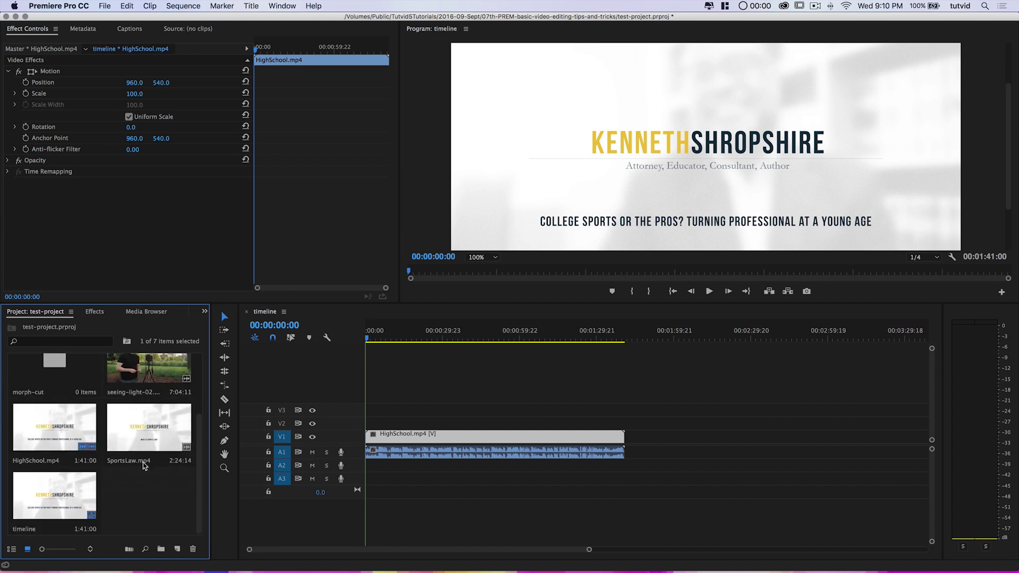
click(412, 389)
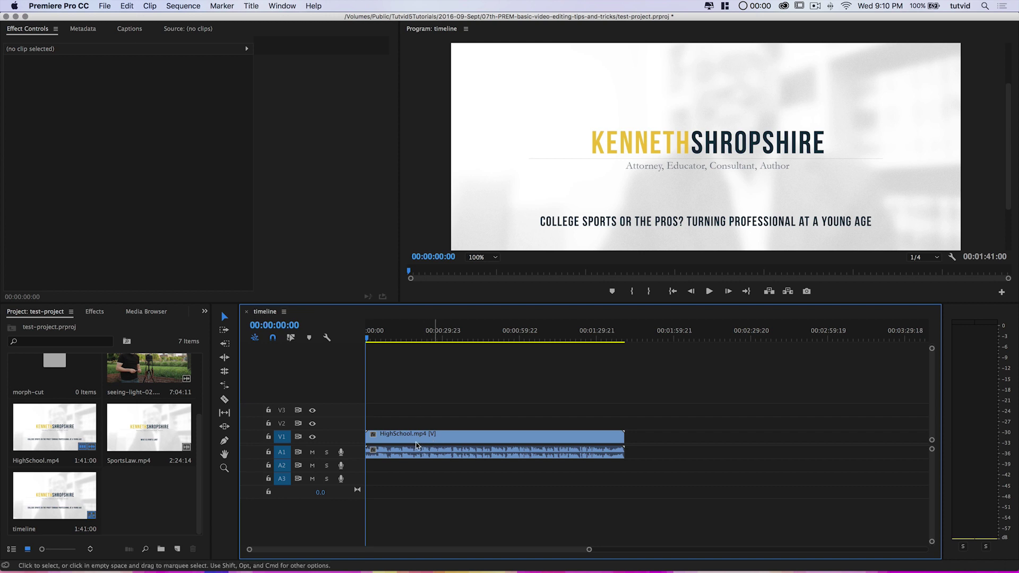
Enlarge the Program monitor and scrub the playhead to 00:01:22:13.
drag(383, 339, 446, 338)
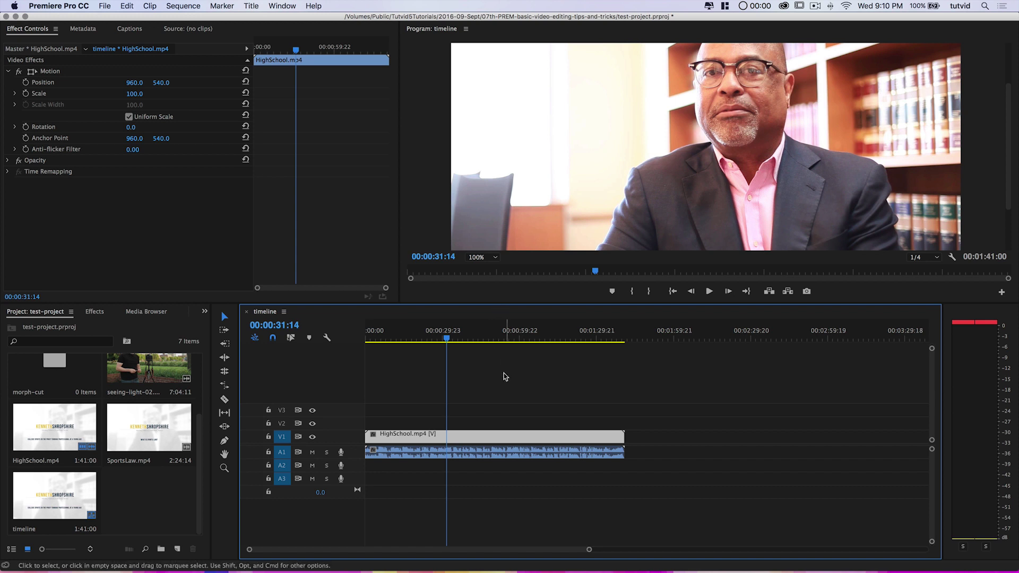
drag(501, 312, 505, 378)
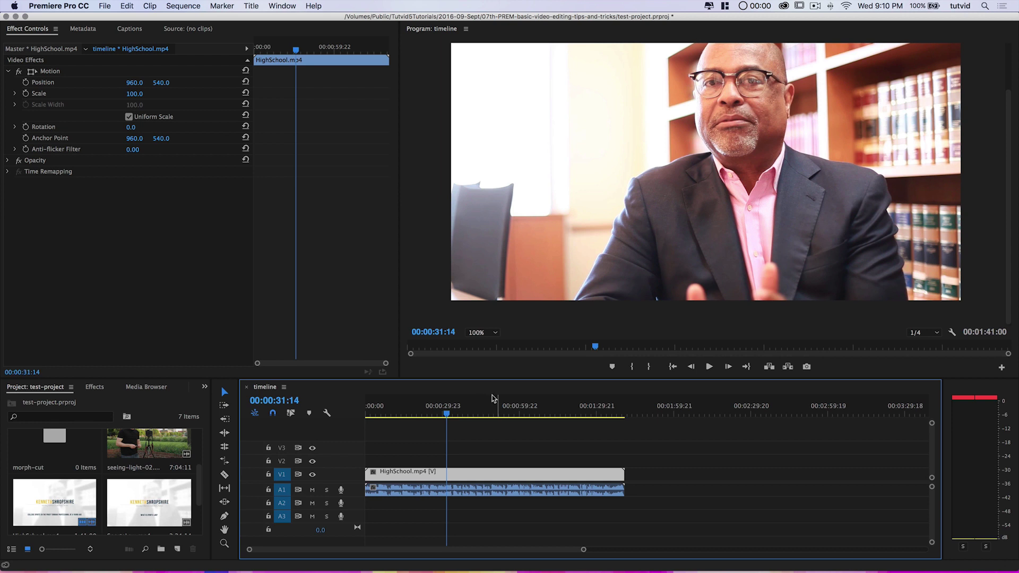
drag(460, 413, 578, 413)
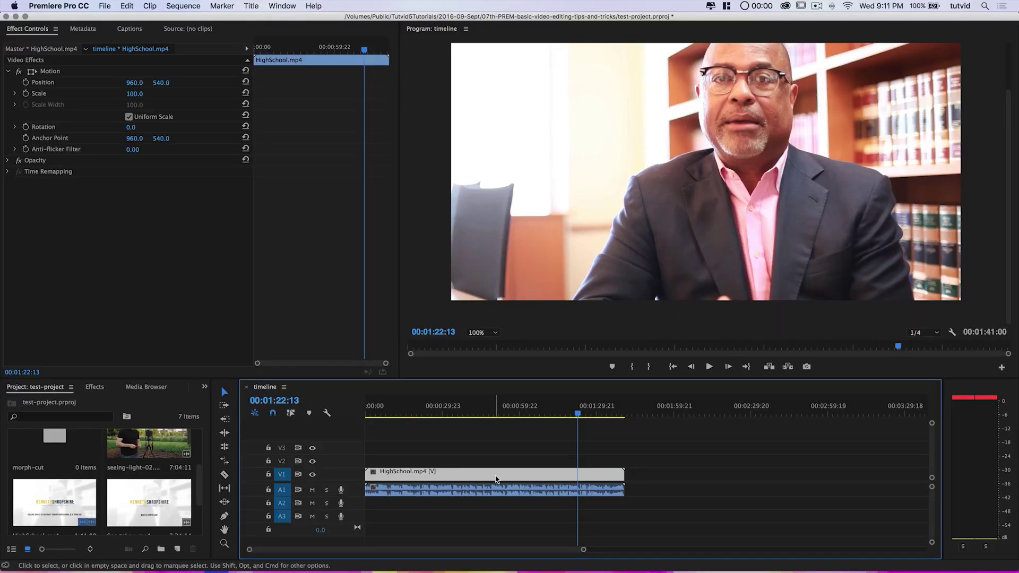
Zoom the timeline and cut the interview at 01:23:01 and 01:32:17.
key(=)
key(=)
key(=)
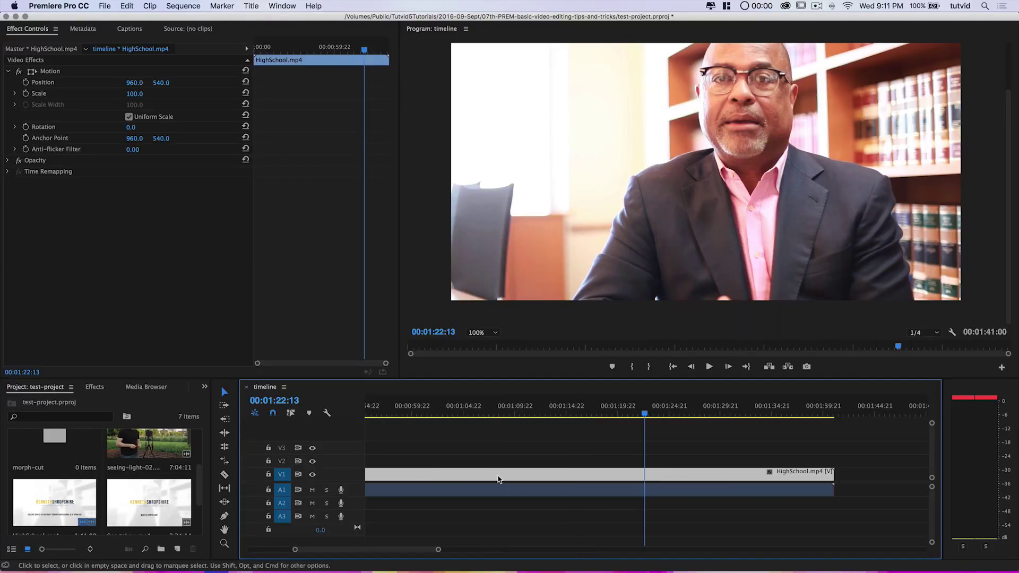
key(space)
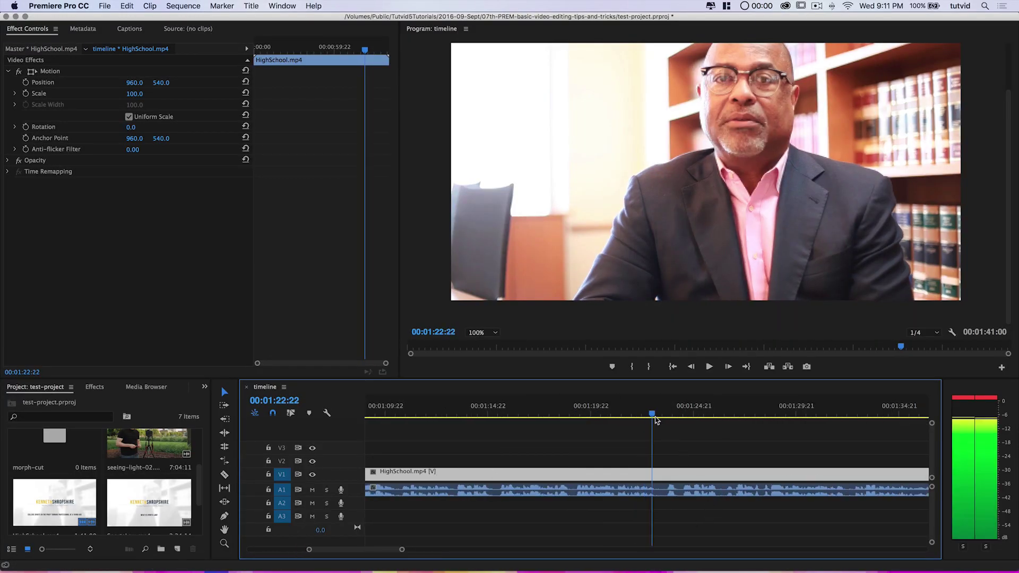
drag(665, 423, 655, 422)
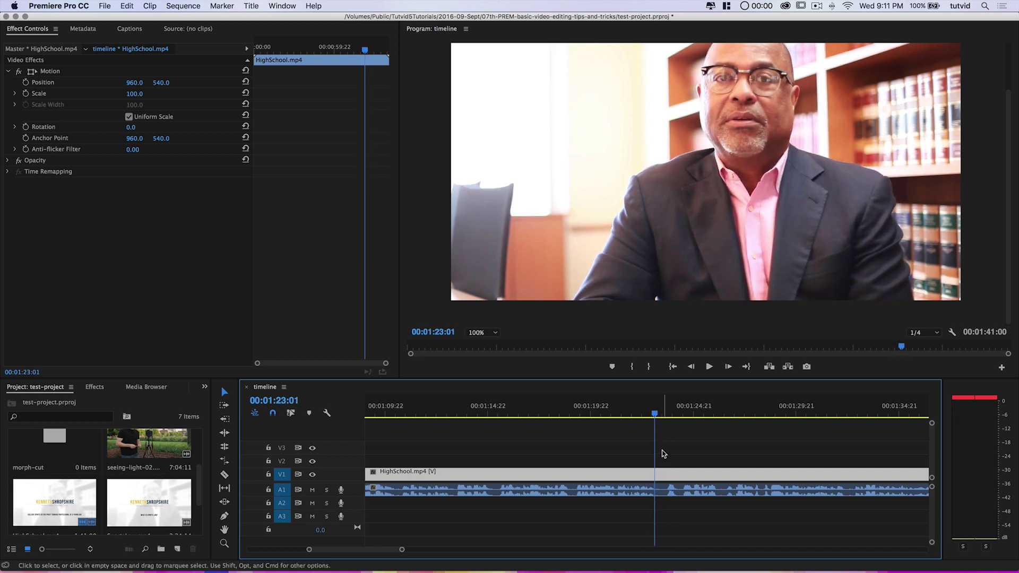
click(683, 444)
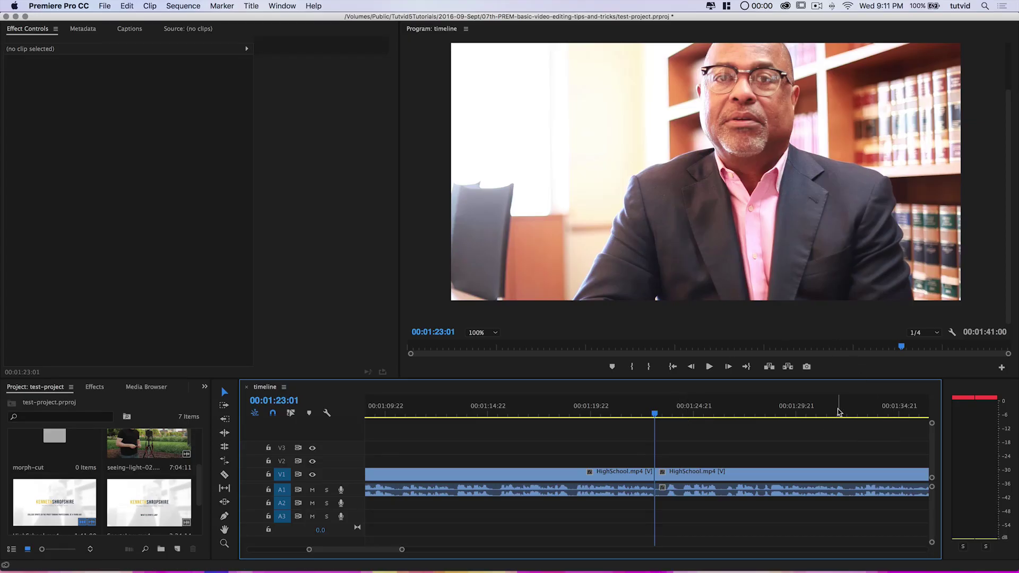
click(848, 414)
key(space)
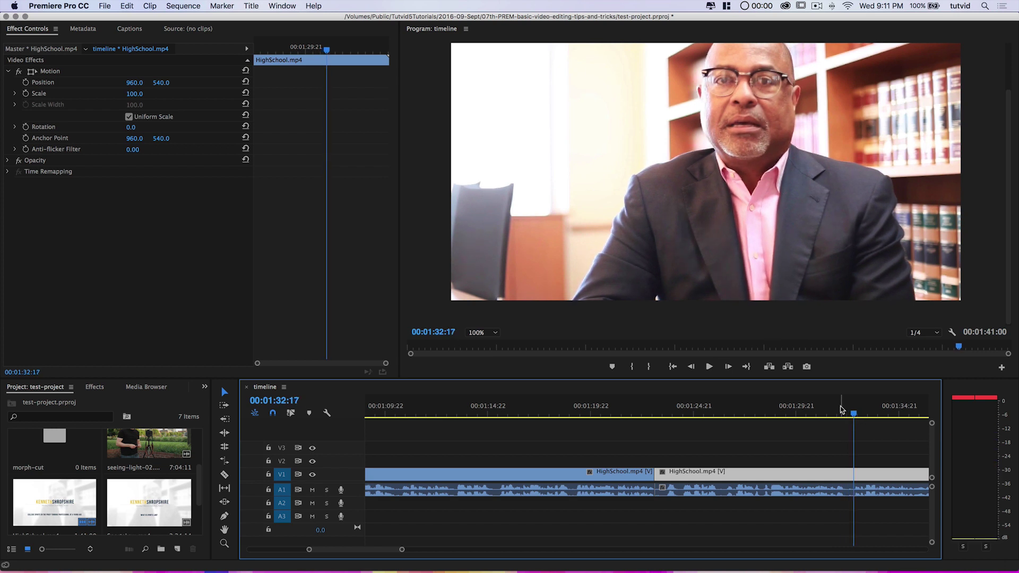
click(839, 443)
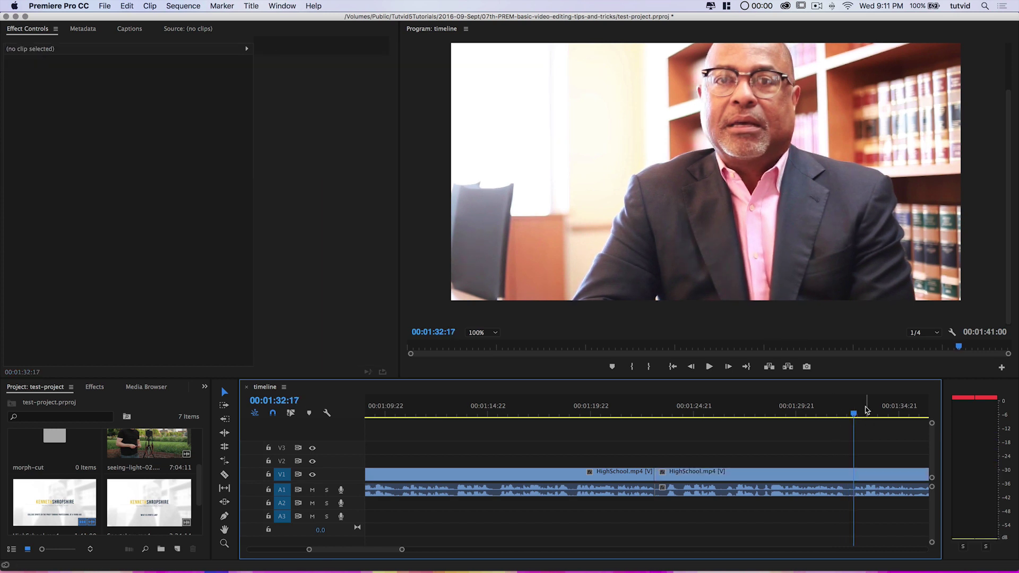
Set the Program monitor zoom to Fit and select the middle section.
click(487, 333)
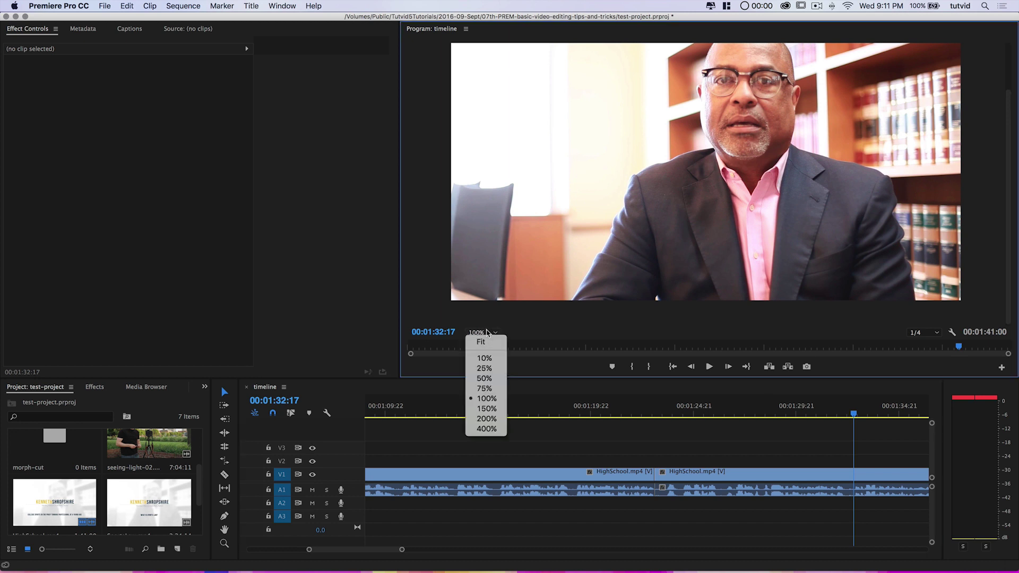
click(483, 343)
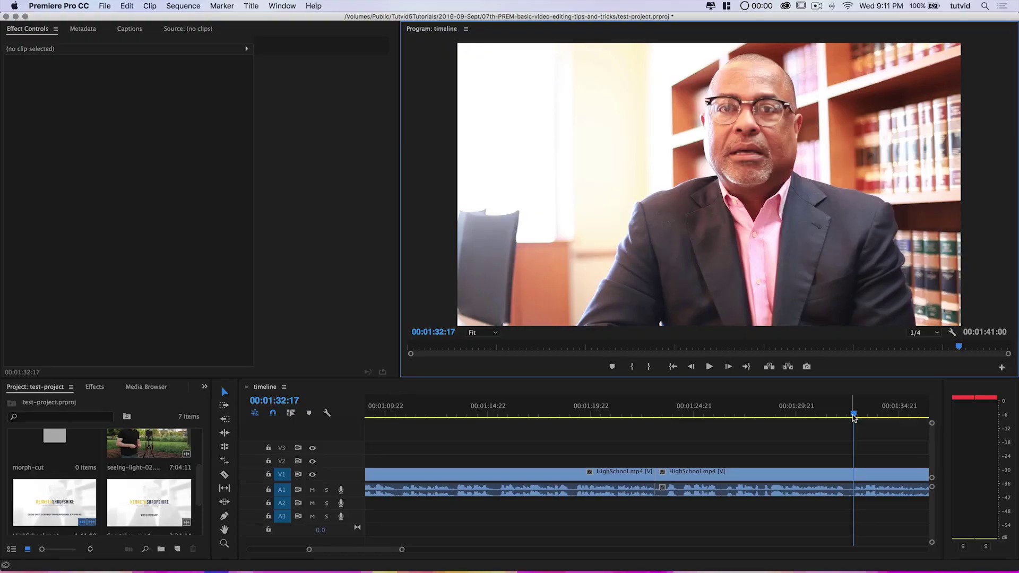
click(855, 474)
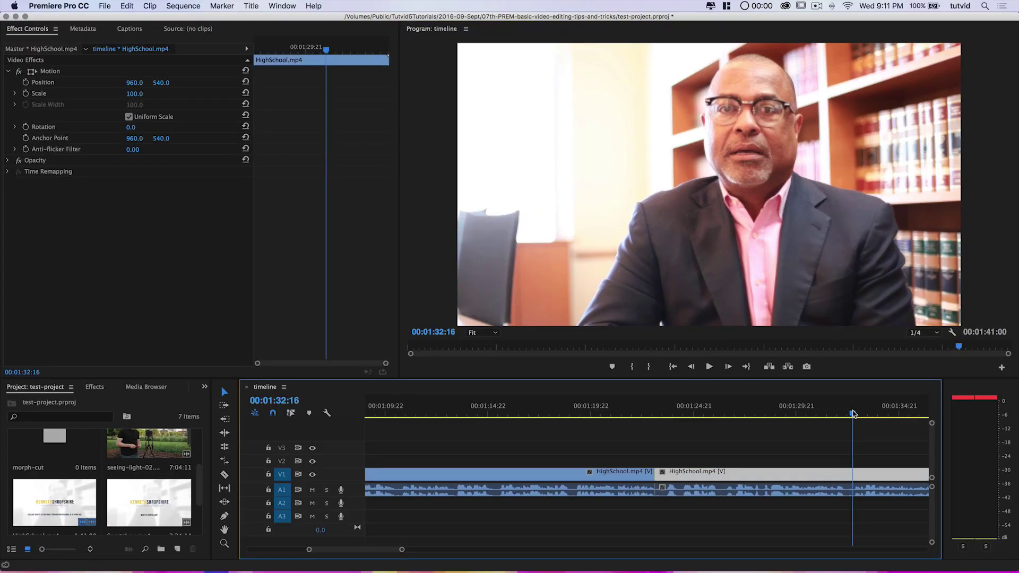
click(832, 450)
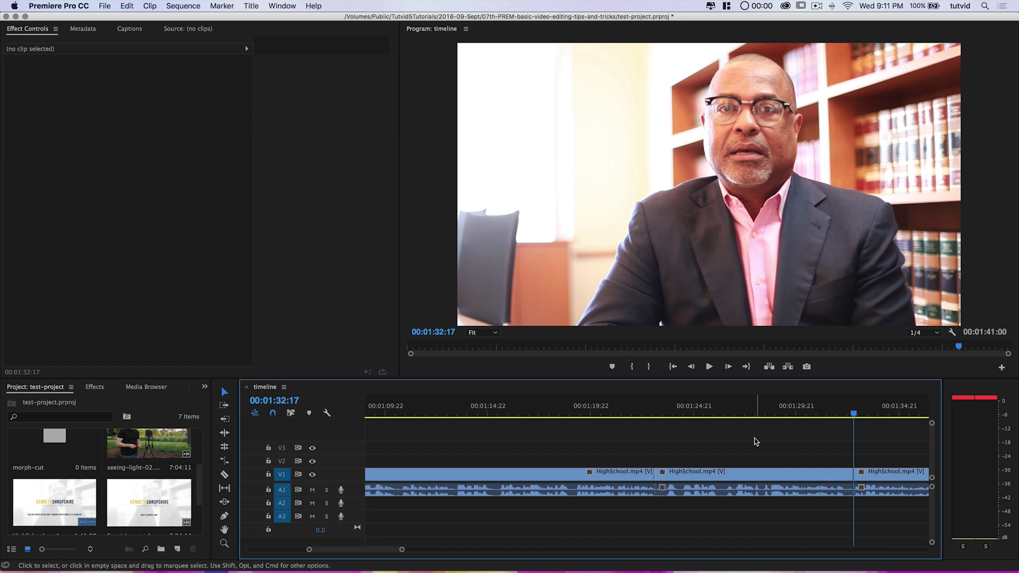
click(772, 474)
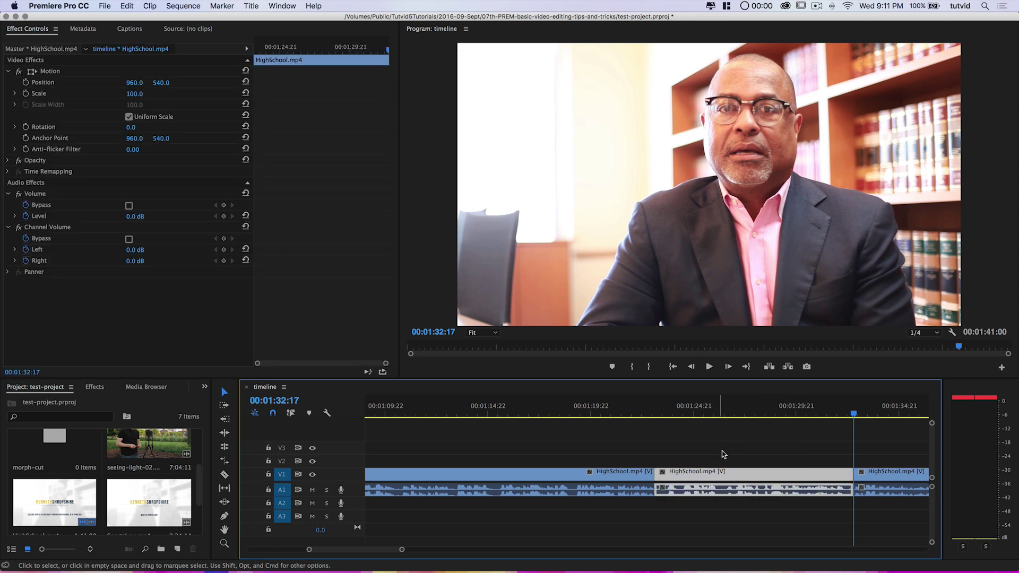
Ripple delete the middle section so the pieces join at 00:01:23:01.
right_click(737, 480)
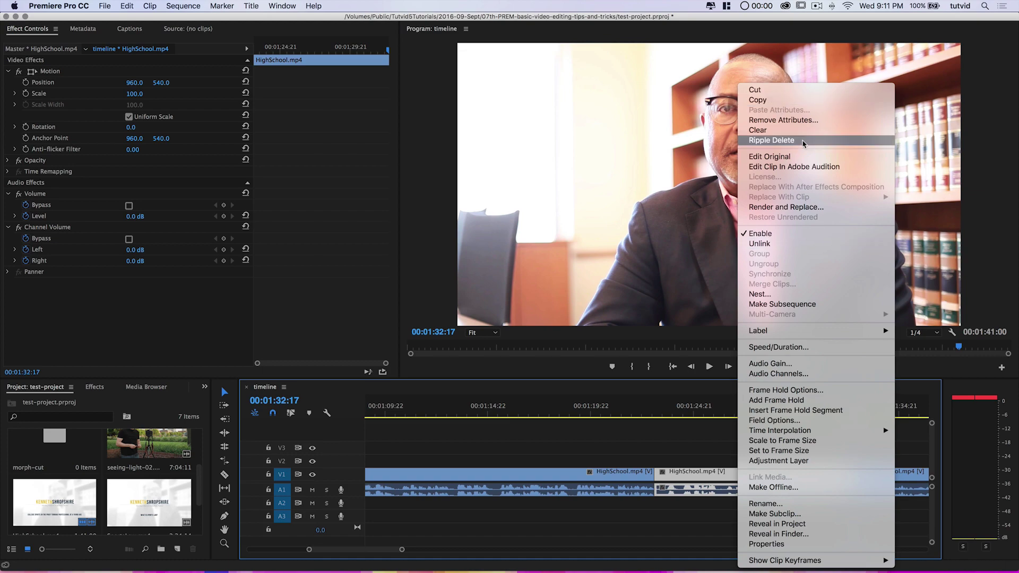
click(776, 141)
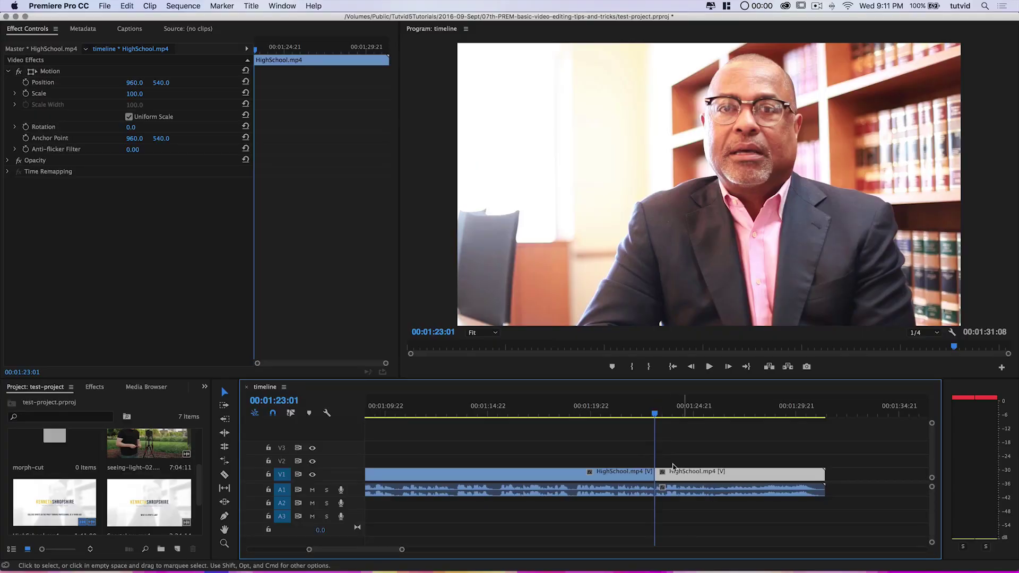
click(639, 415)
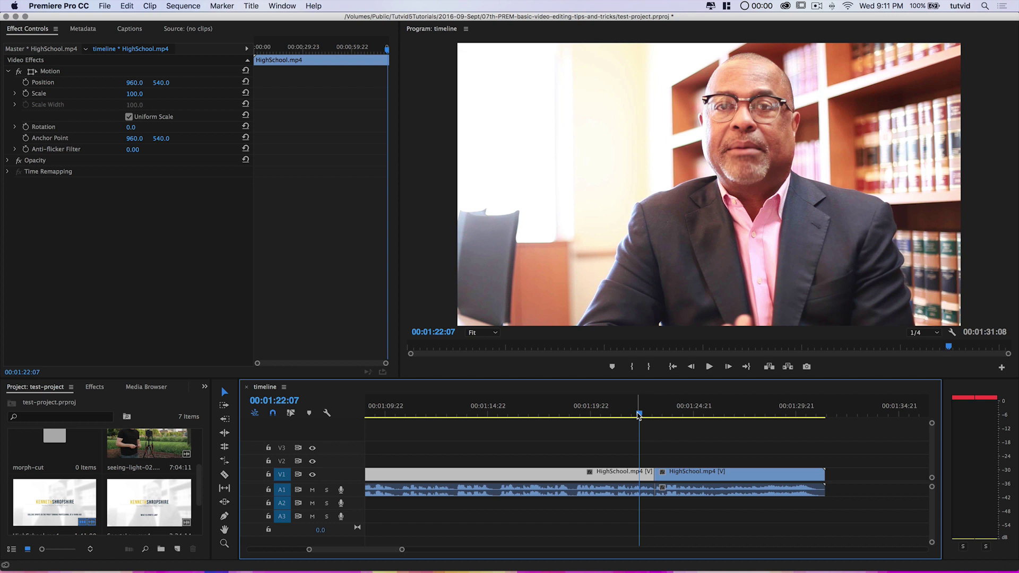
key(space)
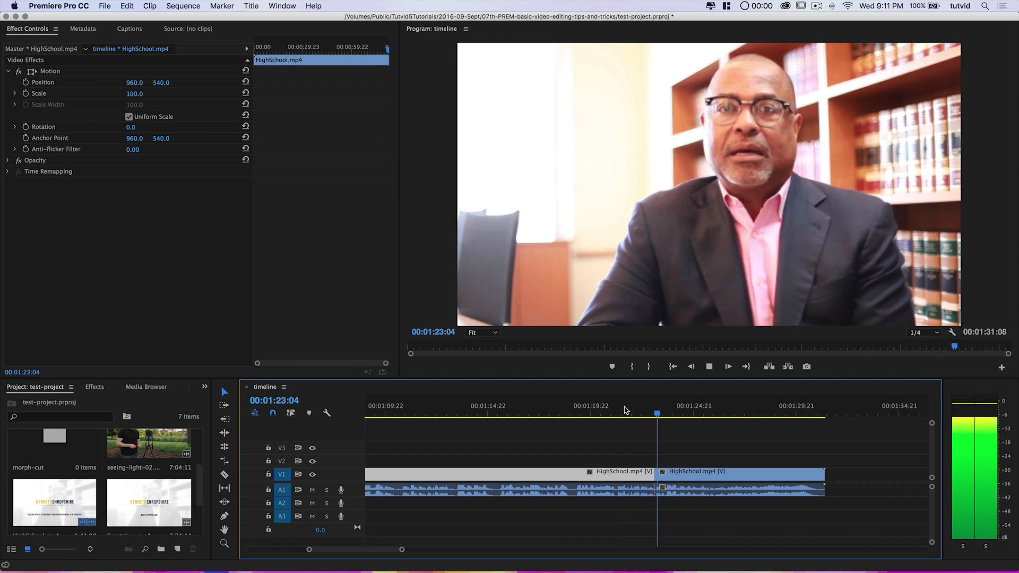
key(space)
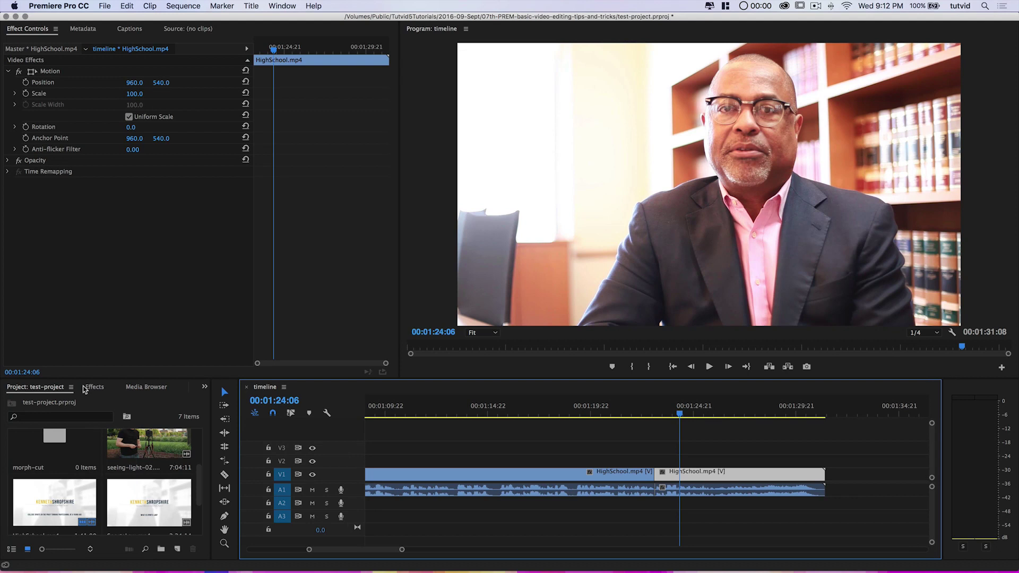
click(93, 387)
Drop a Dissolve > Morph Cut onto the edit point and lengthen it to about one second.
click(58, 470)
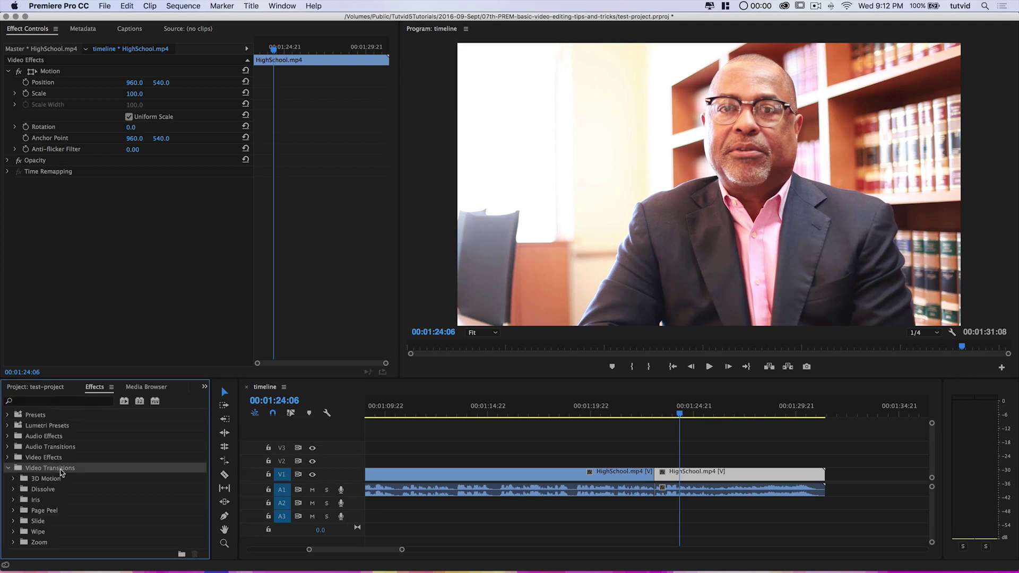
double_click(51, 489)
scroll(63, 493, down, 3)
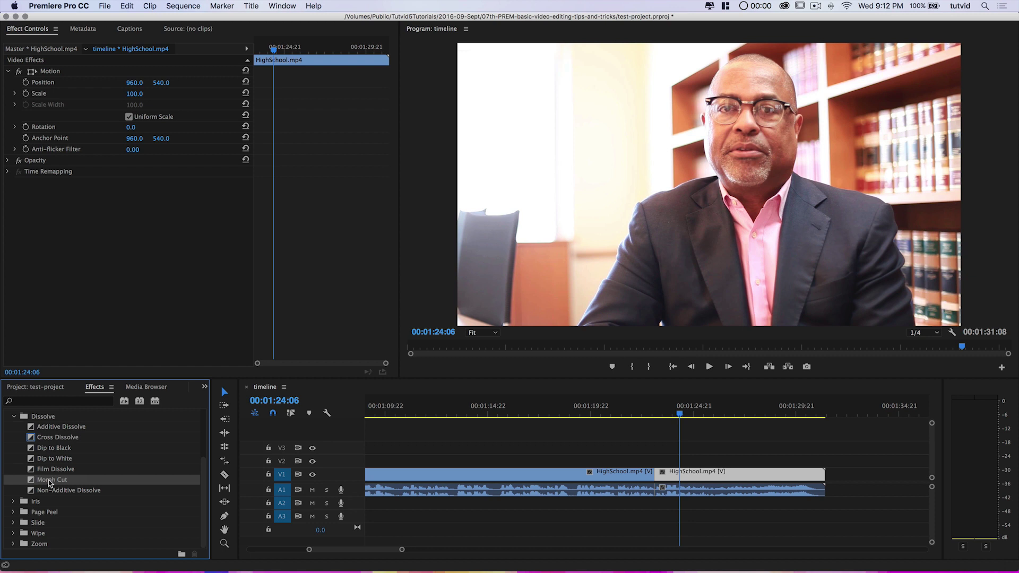
key(=)
key(=)
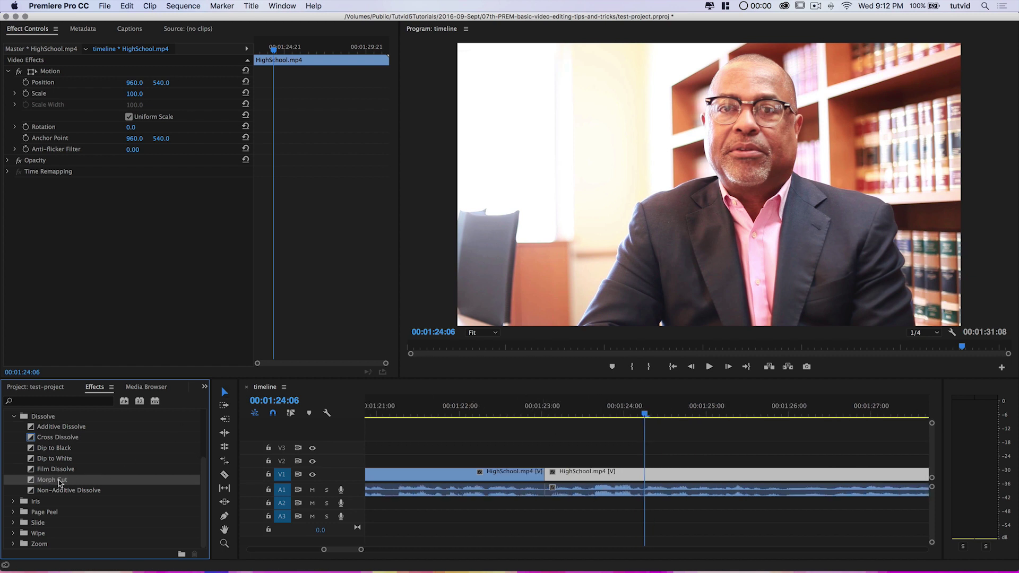
drag(580, 533, 550, 483)
drag(394, 475, 495, 483)
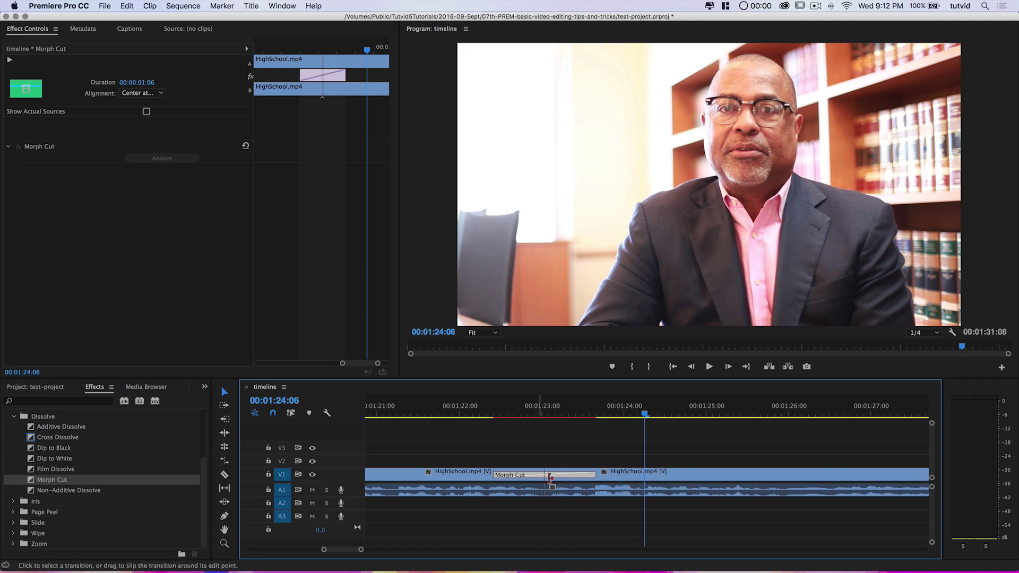
click(530, 474)
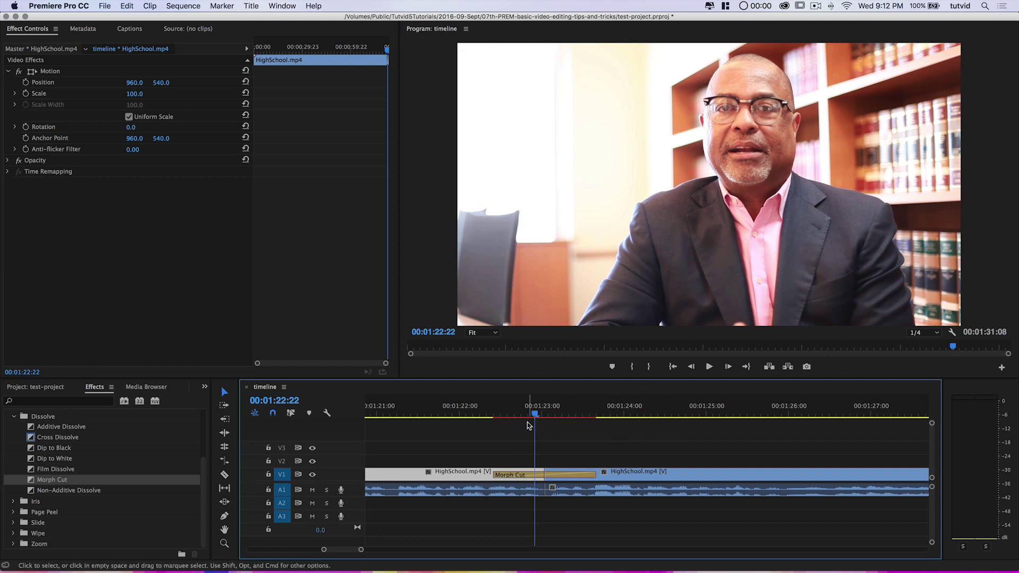
Mark in at 00:01:22:06 and out at 00:01:23:20, then render in to out.
click(480, 409)
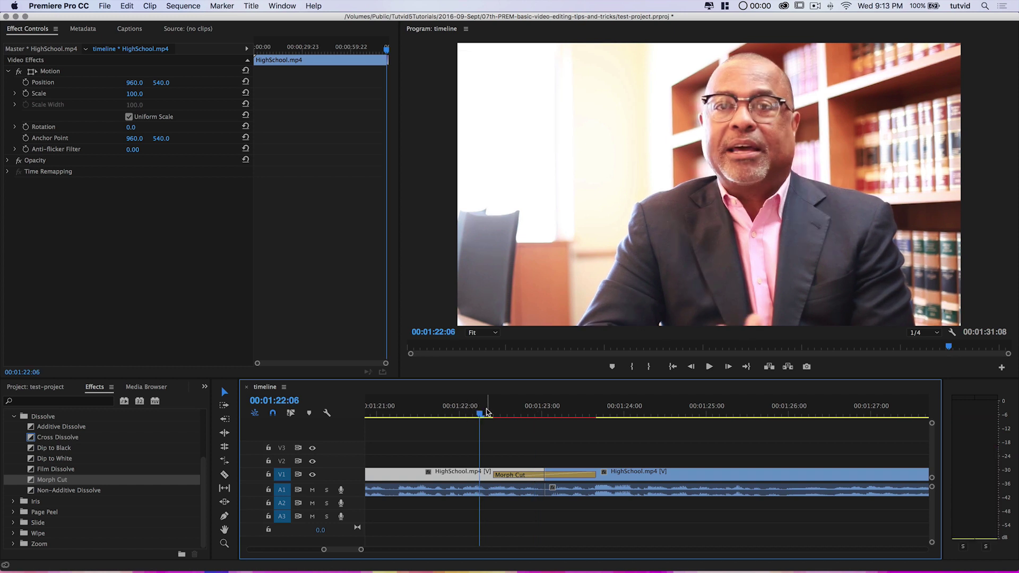
key(i)
click(611, 420)
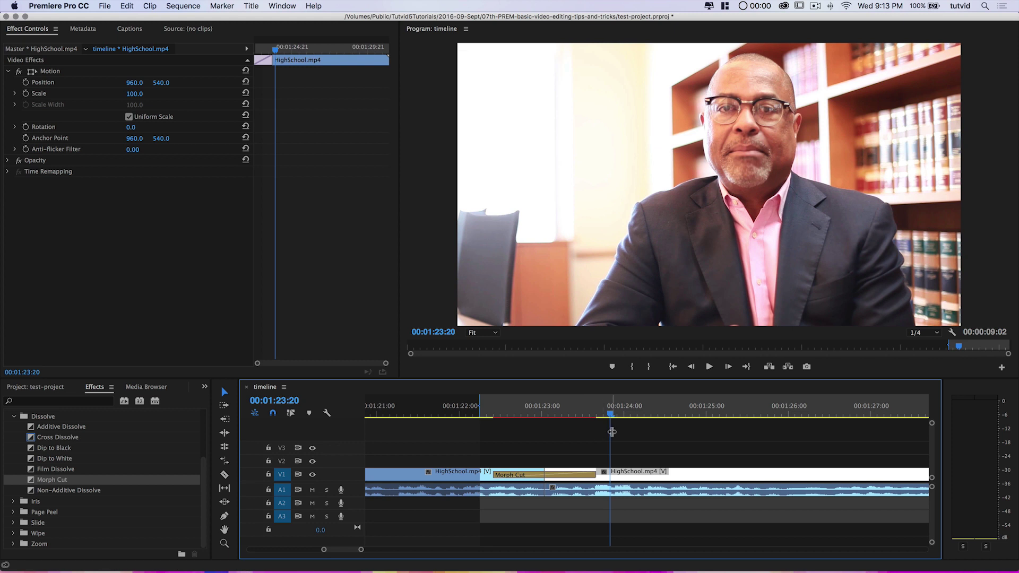
key(o)
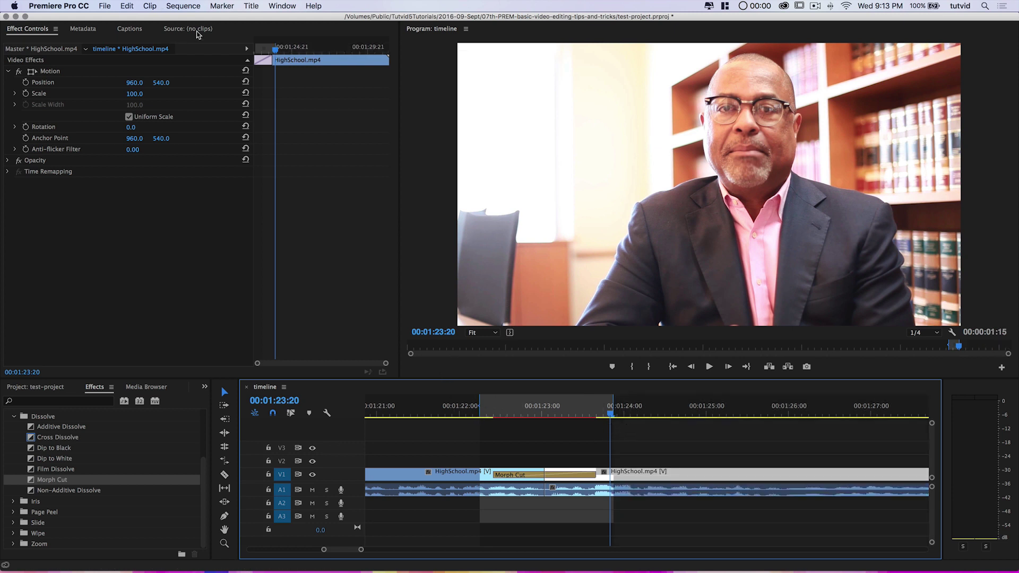
click(182, 6)
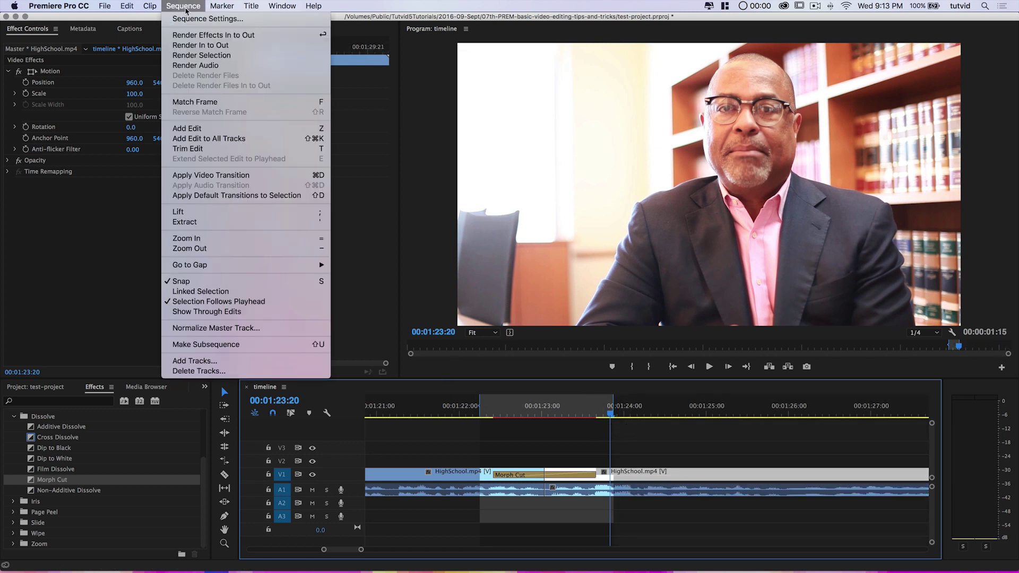
click(224, 46)
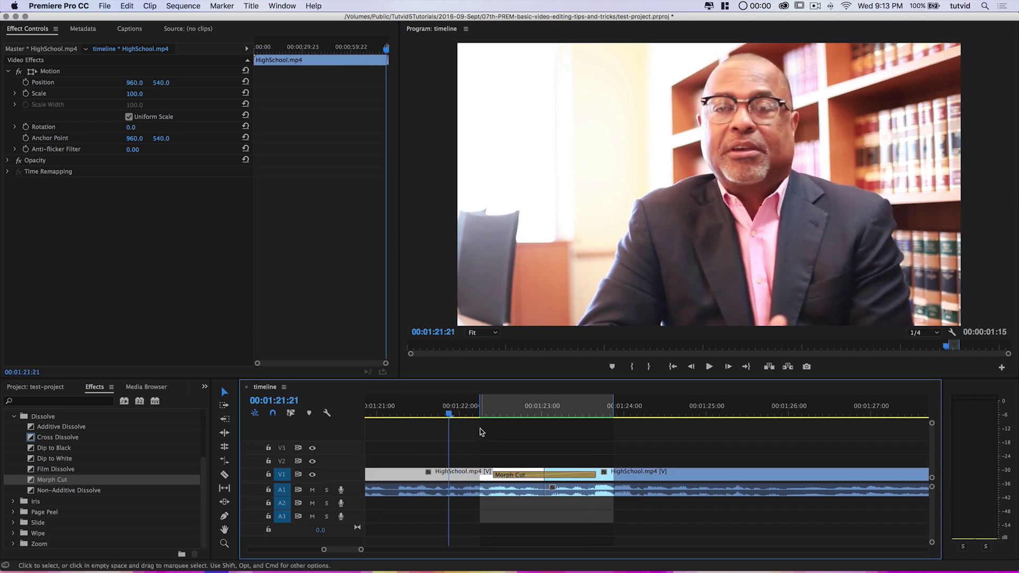
Play back the rendered Morph Cut, then zoom the timeline out.
mouse_move(609, 571)
key(space)
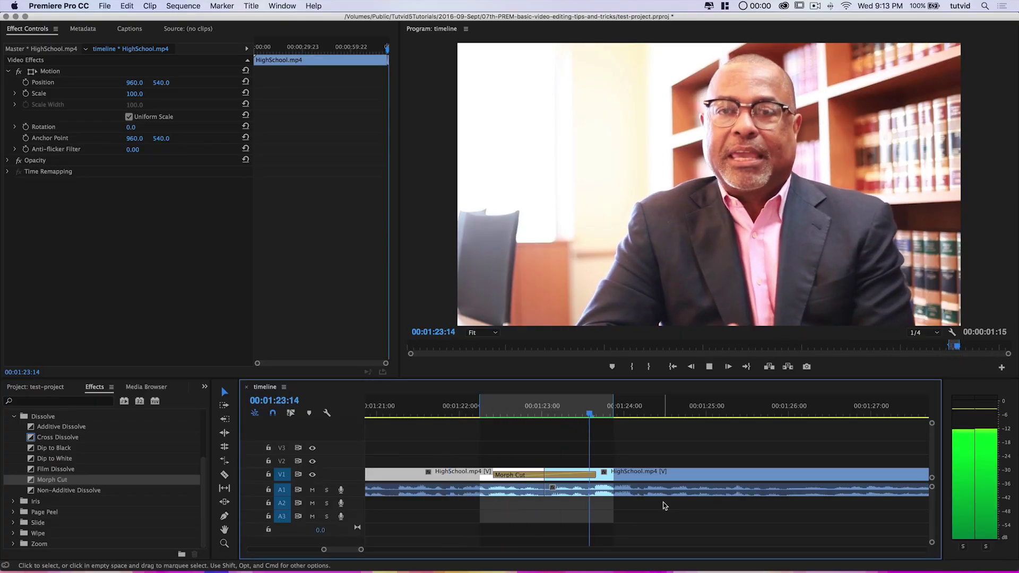
key(space)
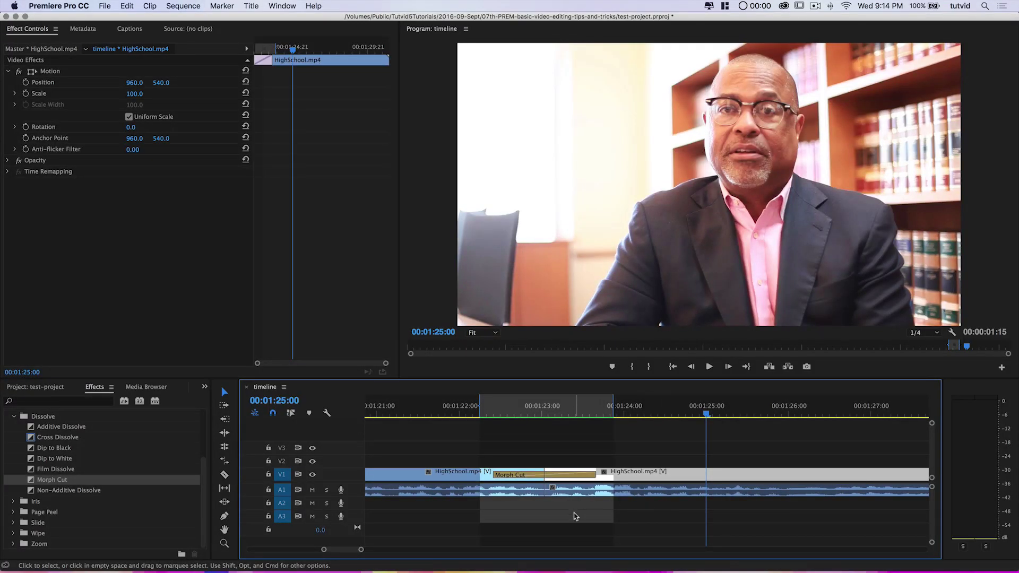
key(minus)
key(minus)
key(minus)
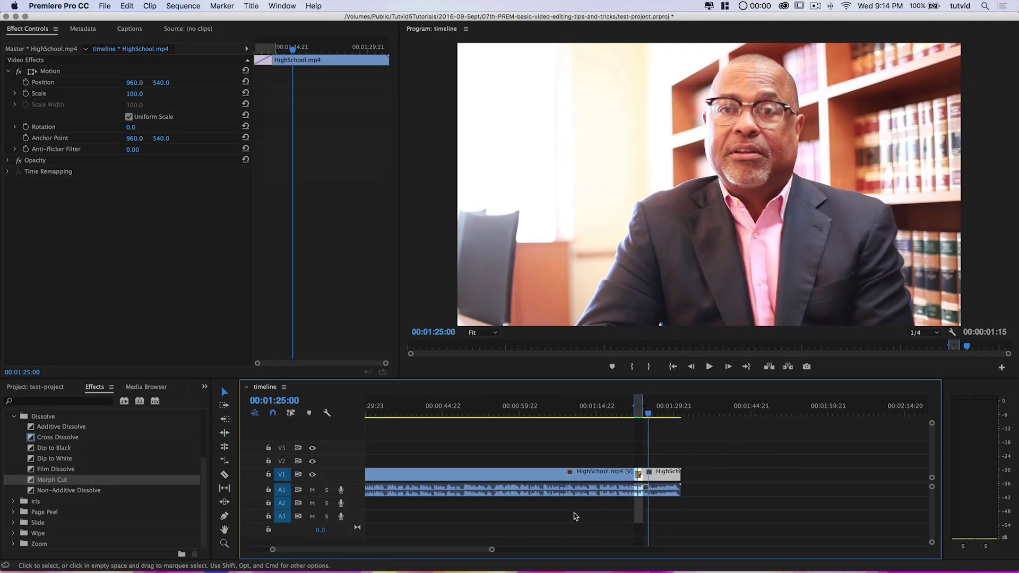
Delete all clips, clear the in/out points, and scroll the timeline back to the start.
key(super+a)
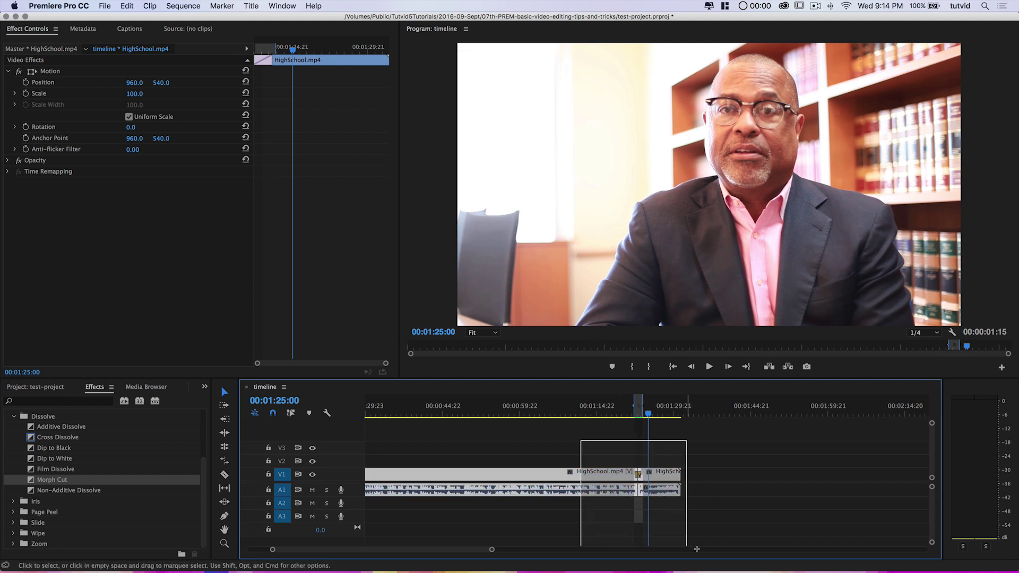
key(Delete)
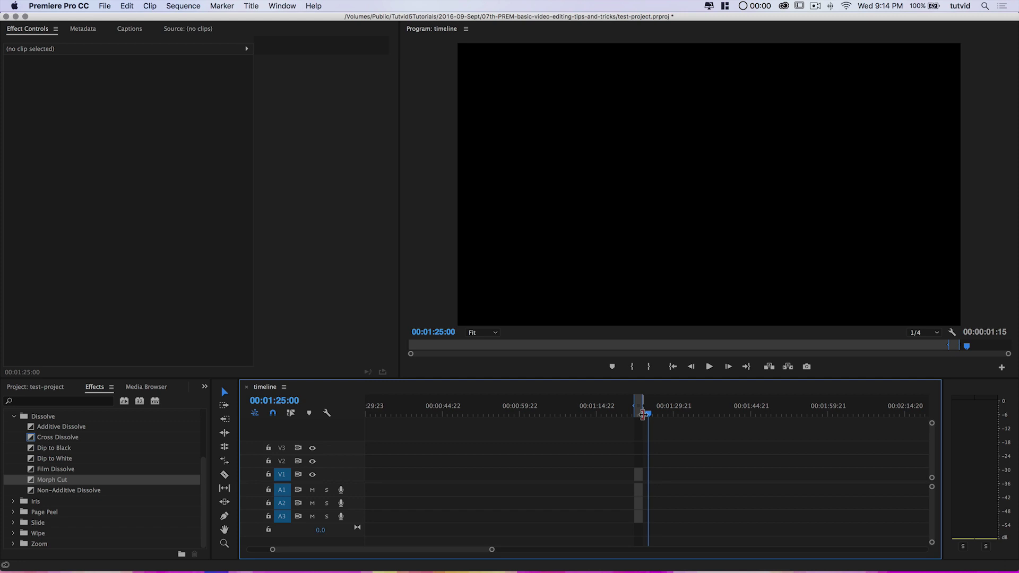
key(alt+x)
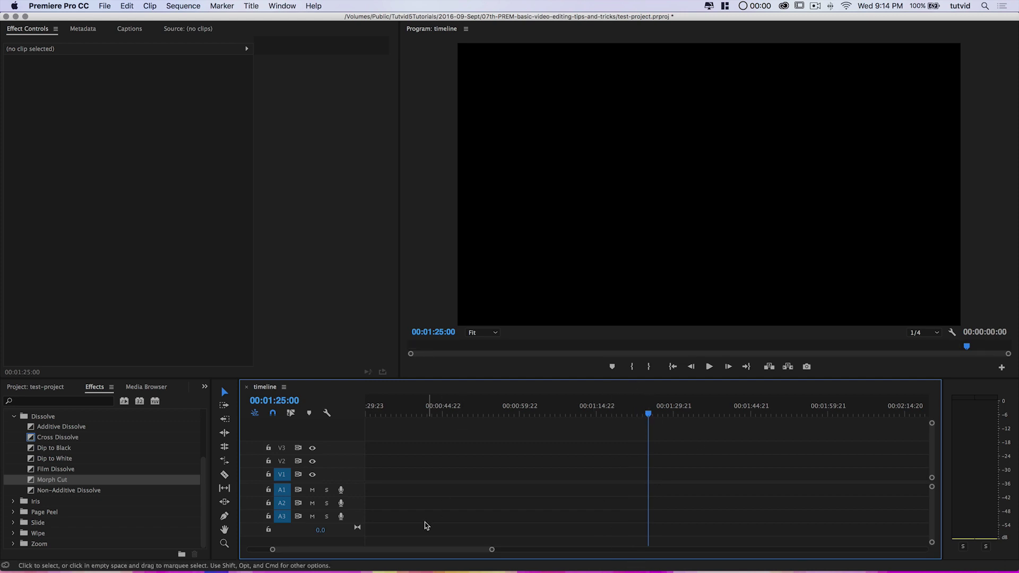
drag(444, 552, 340, 550)
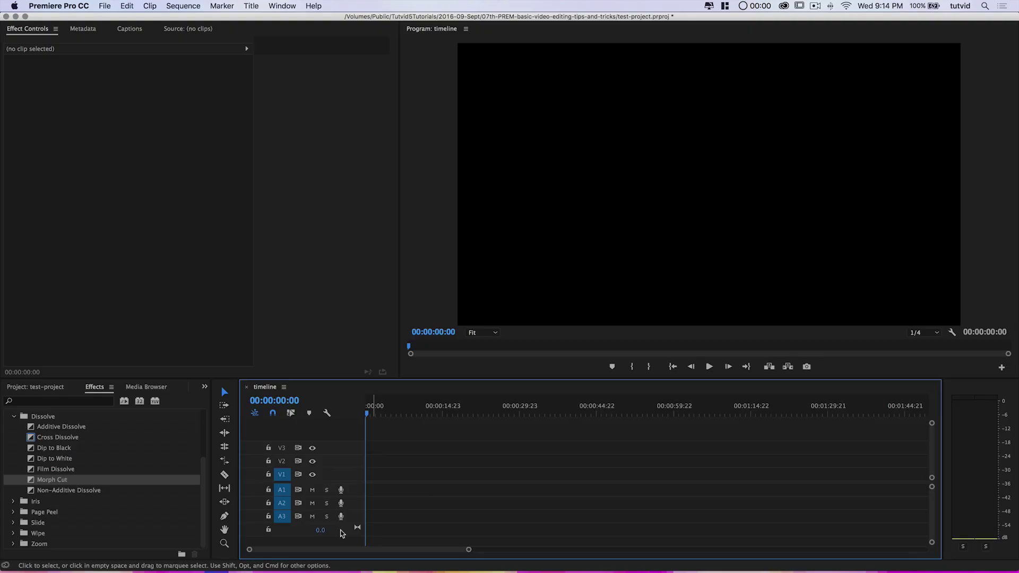
Add seeing-light-02.MOV to the timeline and split it at 00:00:36:01.
click(45, 389)
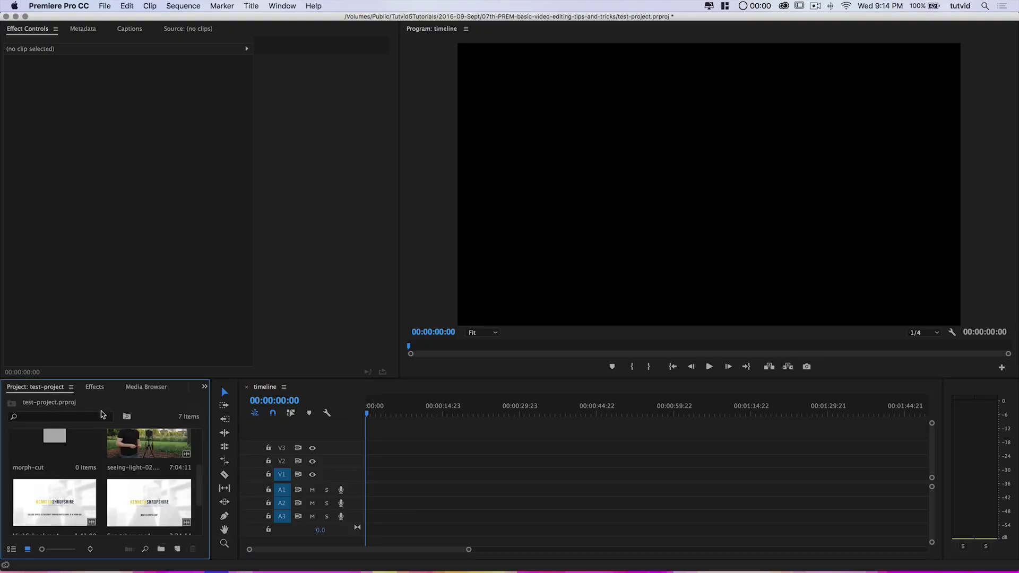
drag(154, 447, 508, 476)
click(550, 475)
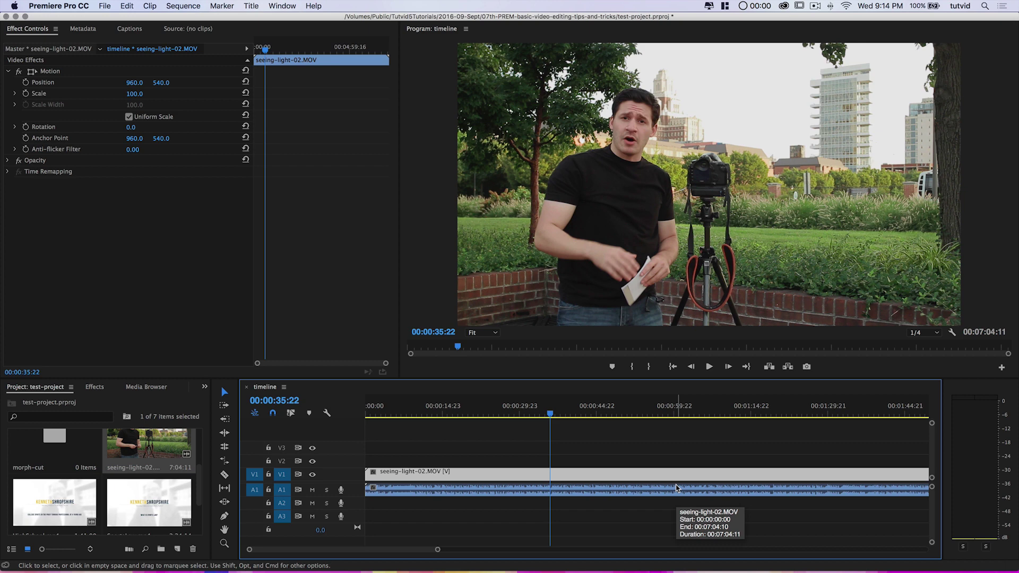
mouse_move(741, 571)
key(=)
key(=)
key(=)
key(space)
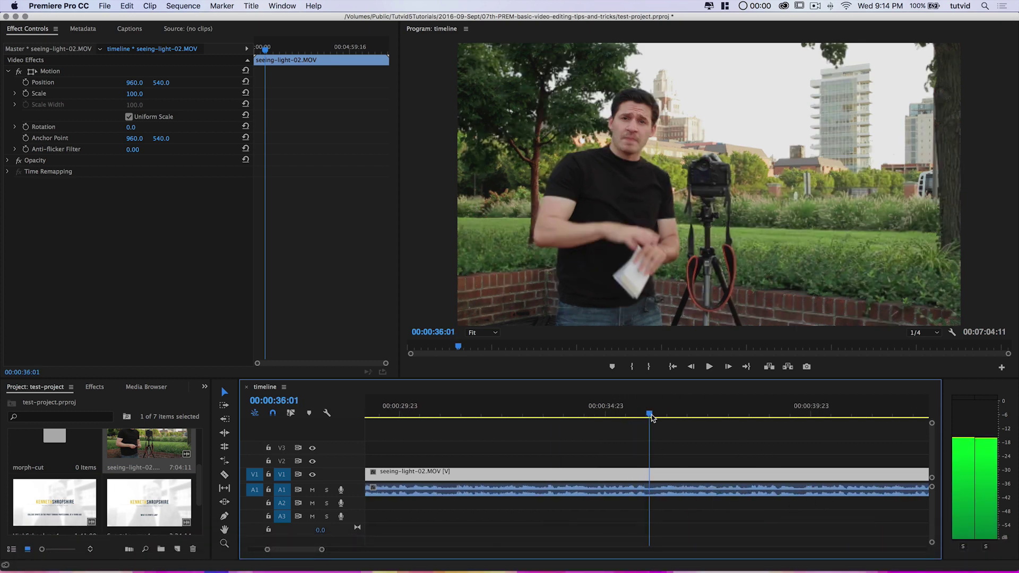
click(662, 441)
key(super+k)
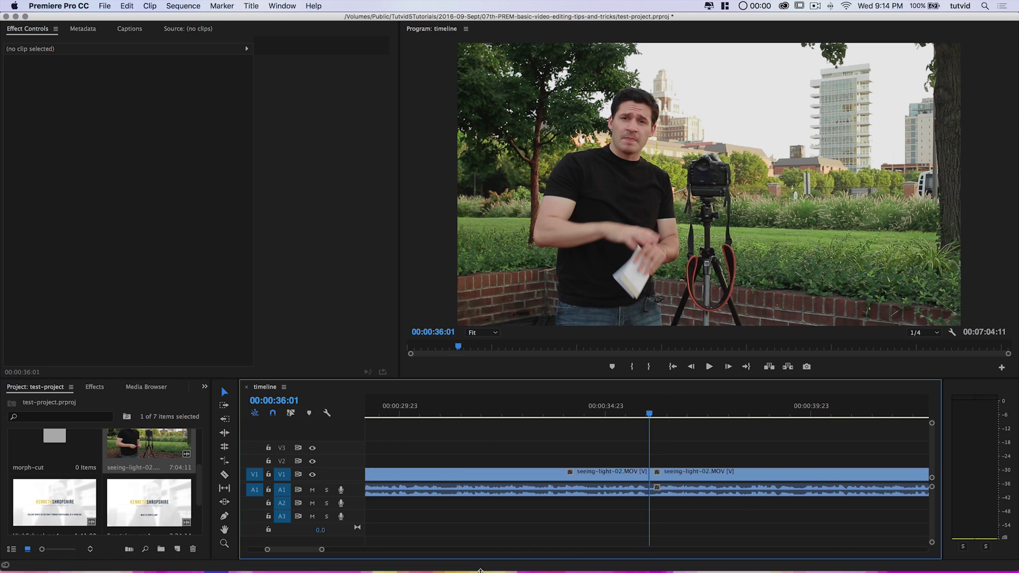
Make a second cut at 00:00:38:14 and select the middle section.
click(658, 474)
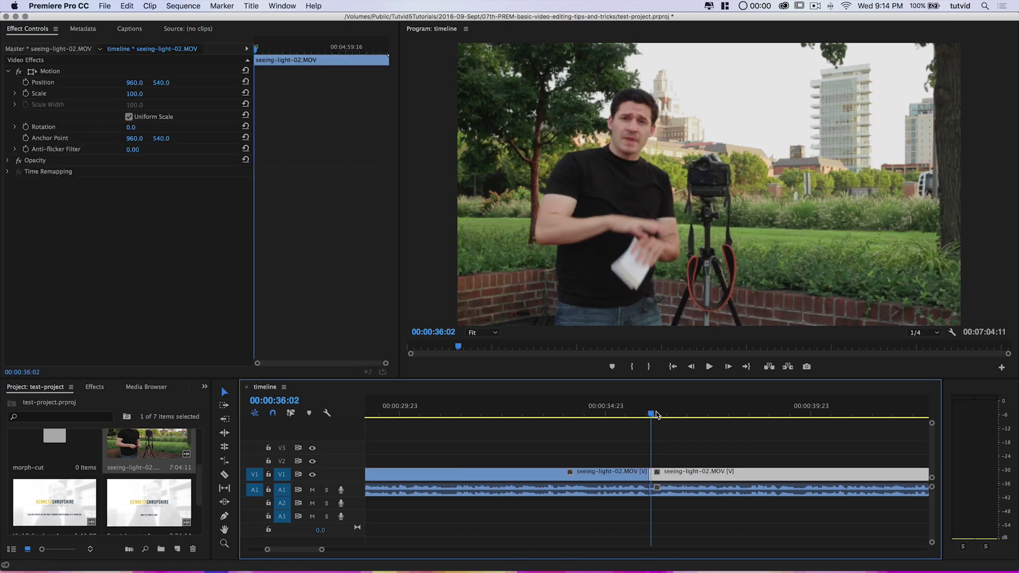
key(space)
click(732, 424)
drag(732, 428, 756, 432)
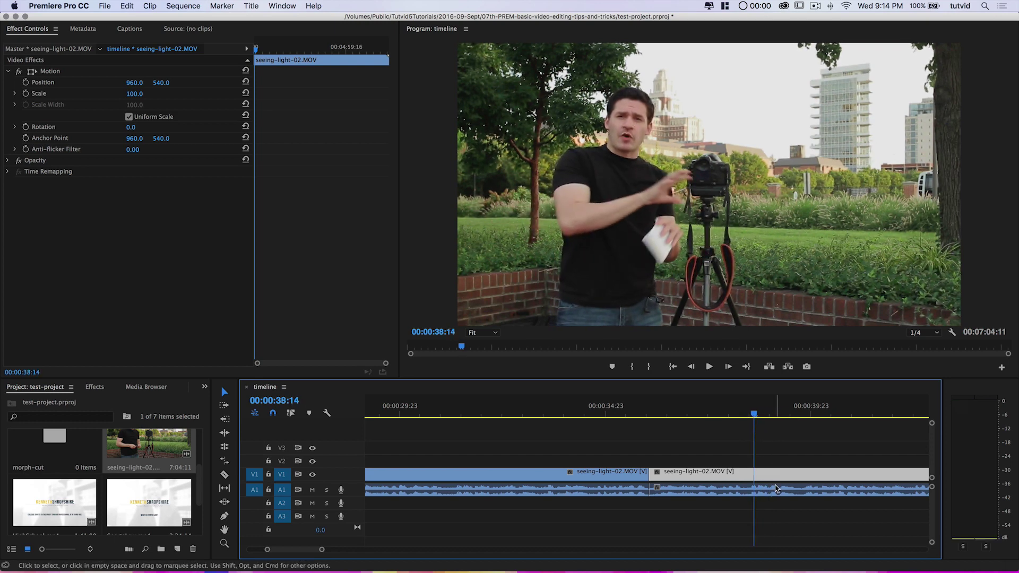
click(760, 452)
click(691, 474)
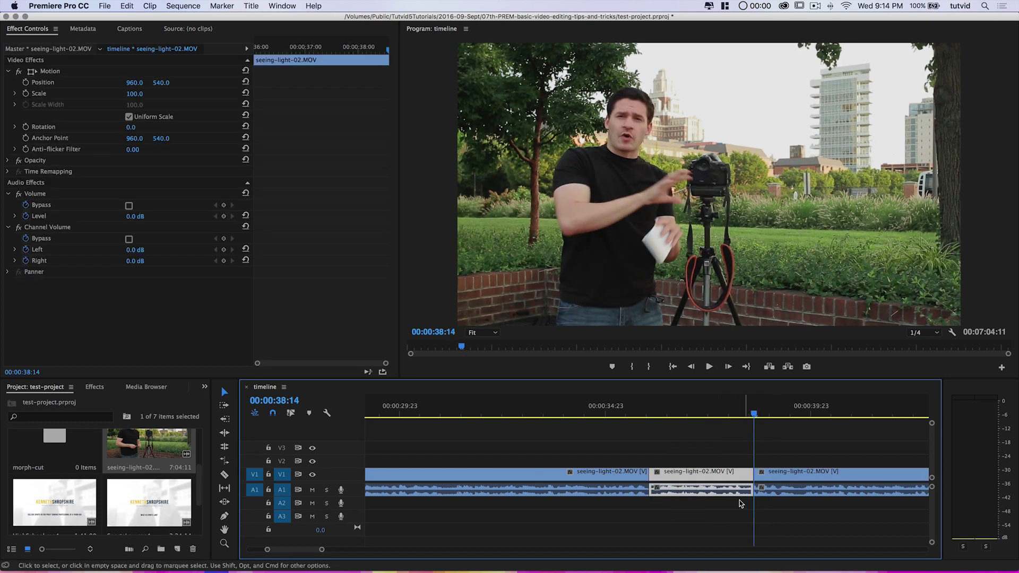
Ripple delete the stumble section and play back the joined edit.
right_click(722, 481)
click(802, 139)
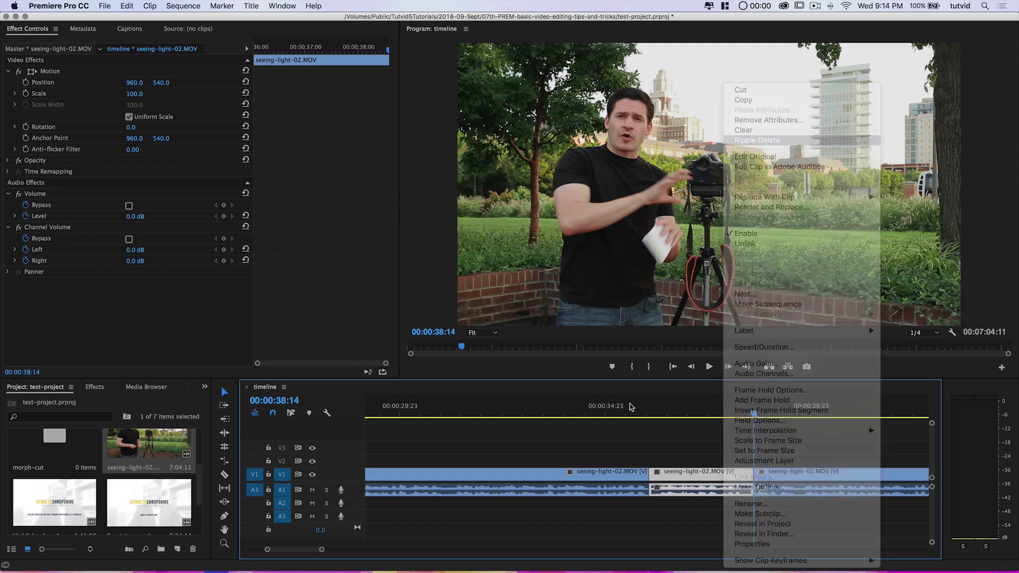
key(space)
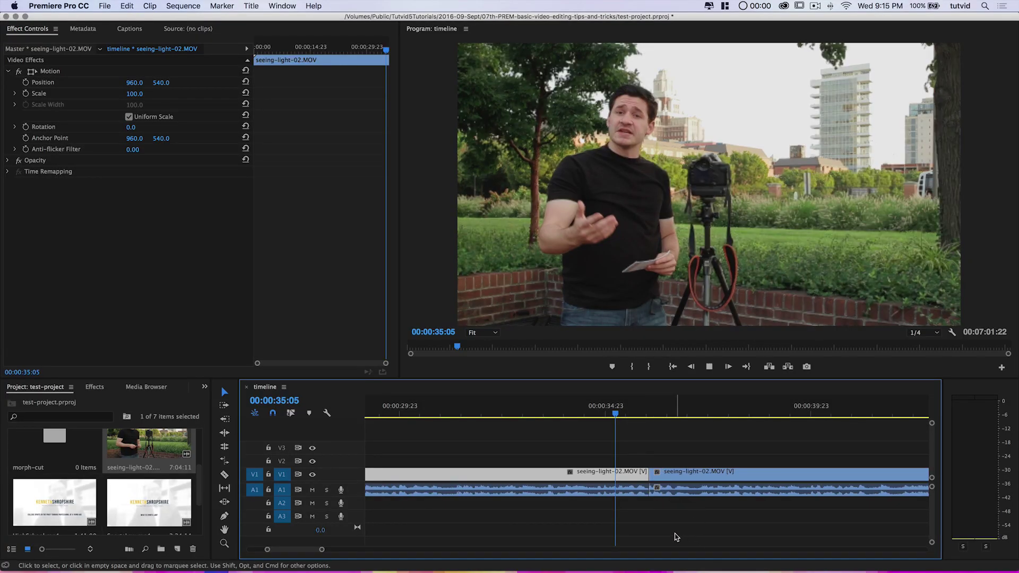
key(space)
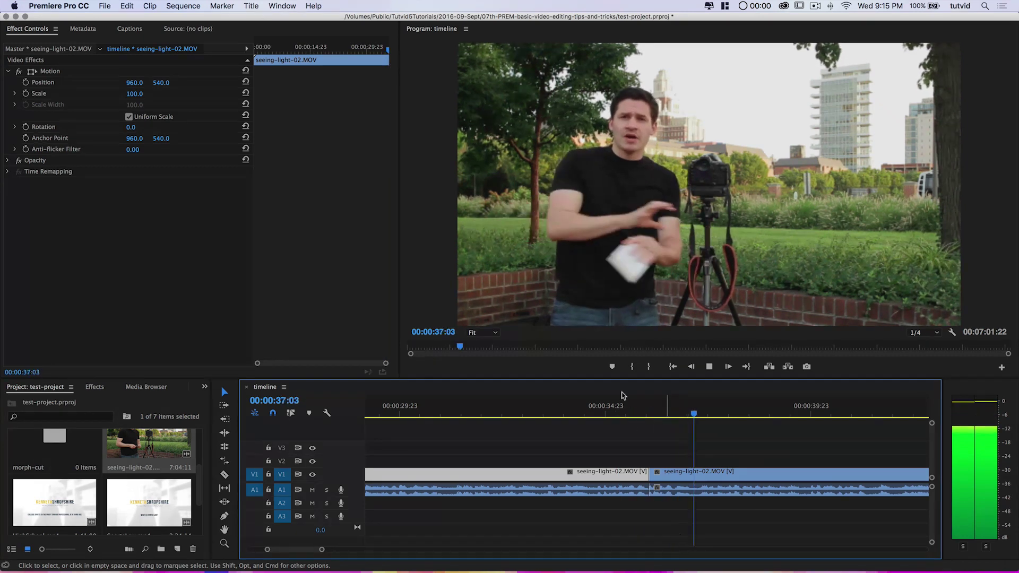
click(633, 414)
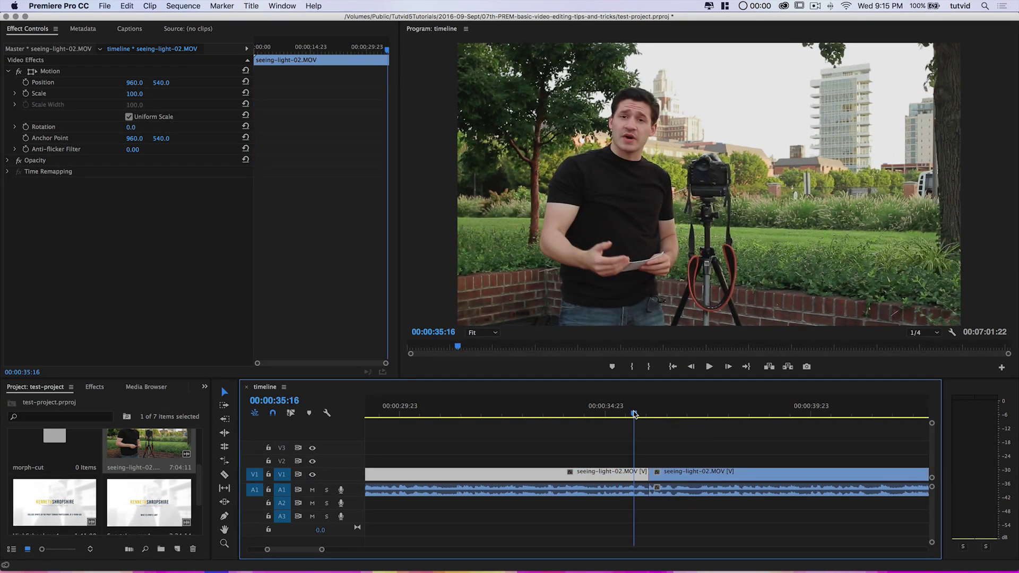
click(95, 386)
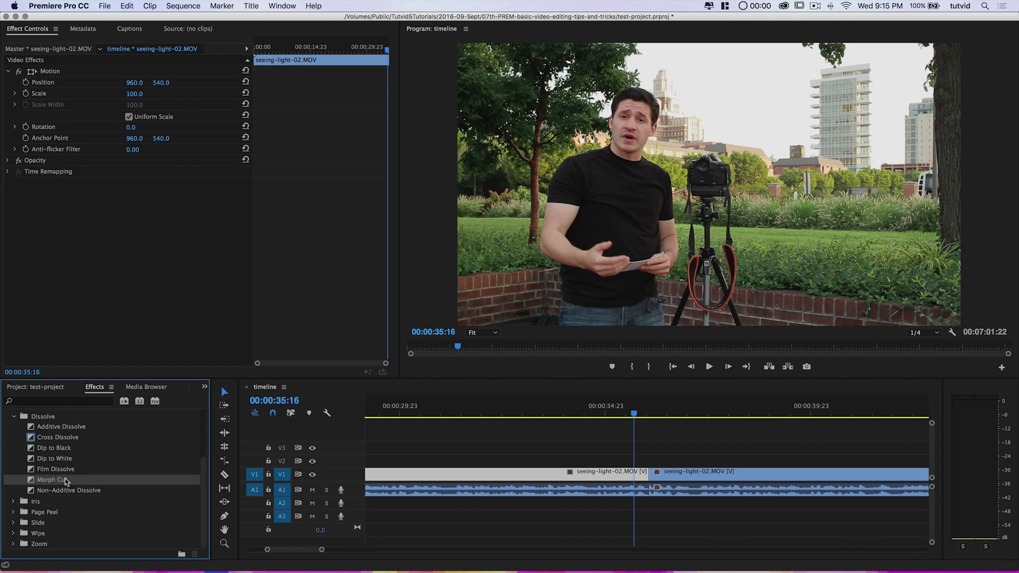
Place a Morph Cut on the V1 jump cut, shorten it from the left, and zoom in.
drag(645, 469, 647, 470)
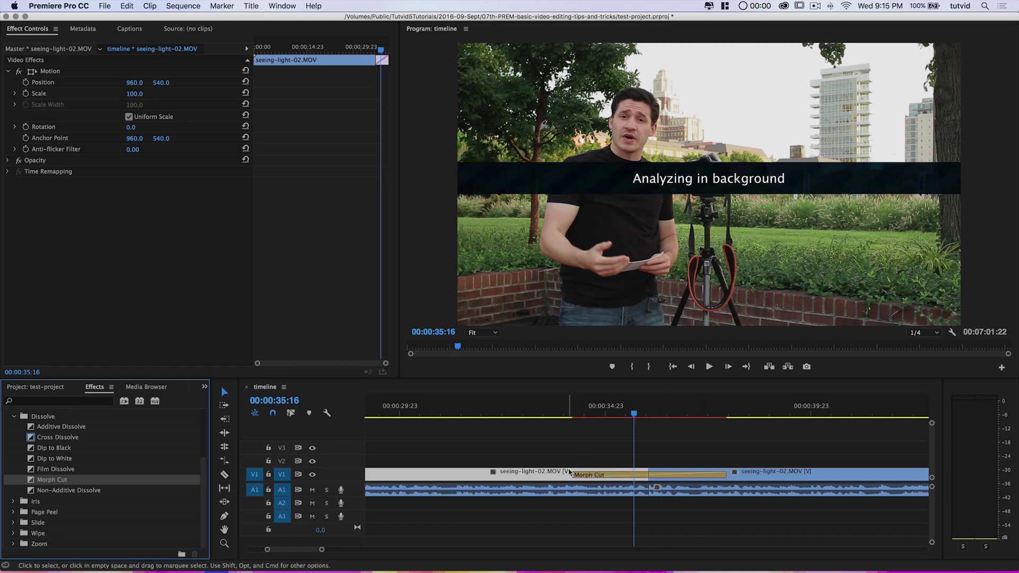
drag(577, 472, 637, 474)
key(=)
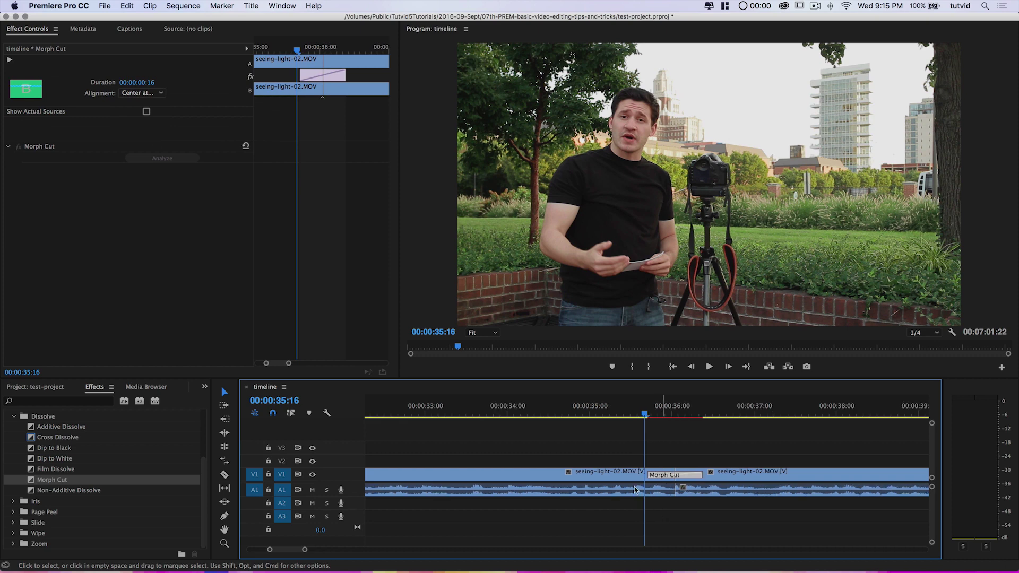
Mark an In point at 00:00:35:15 and an Out point at 00:00:36:11 around the transition.
click(655, 417)
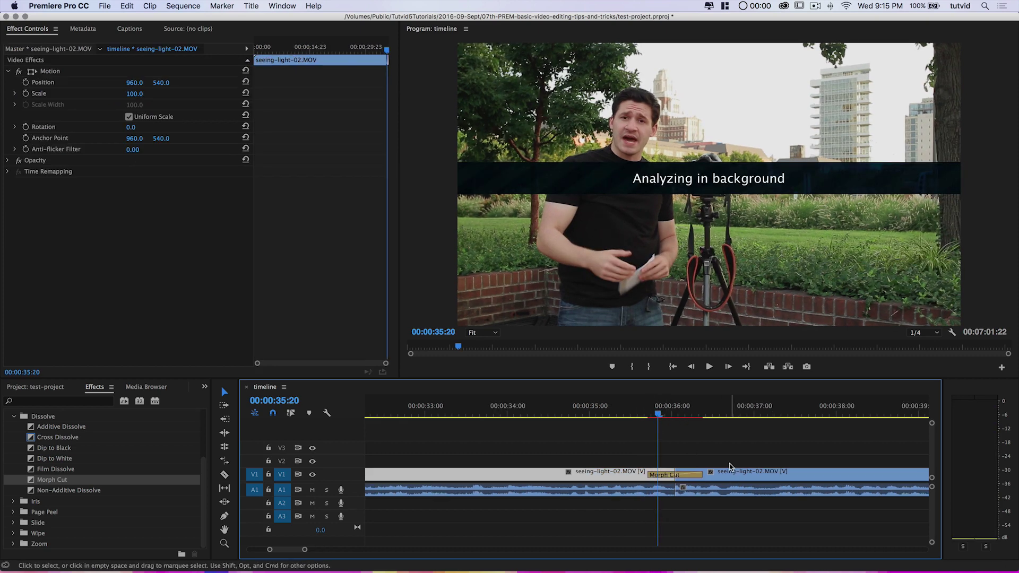
click(643, 417)
key(i)
click(711, 419)
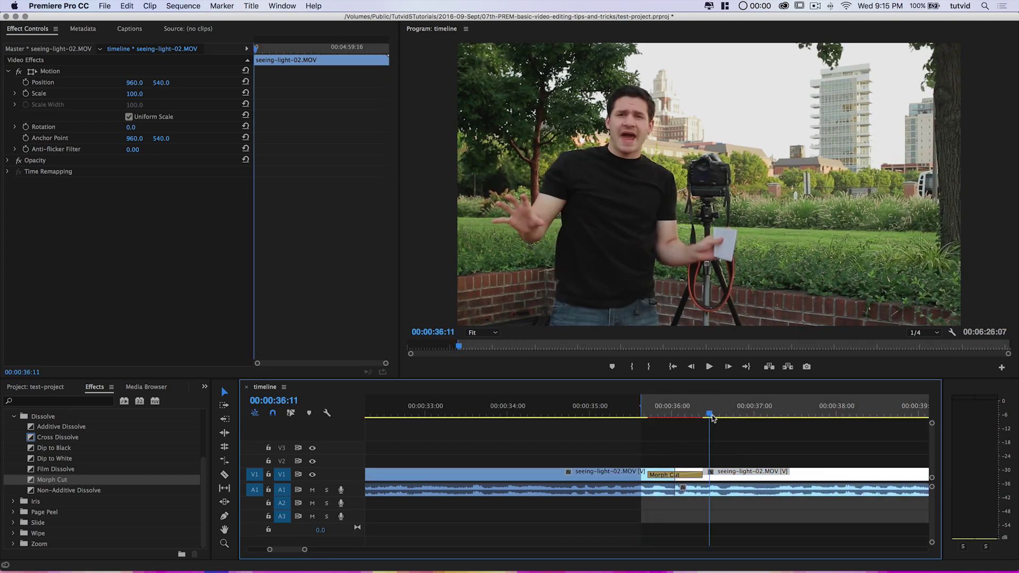
key(o)
click(675, 410)
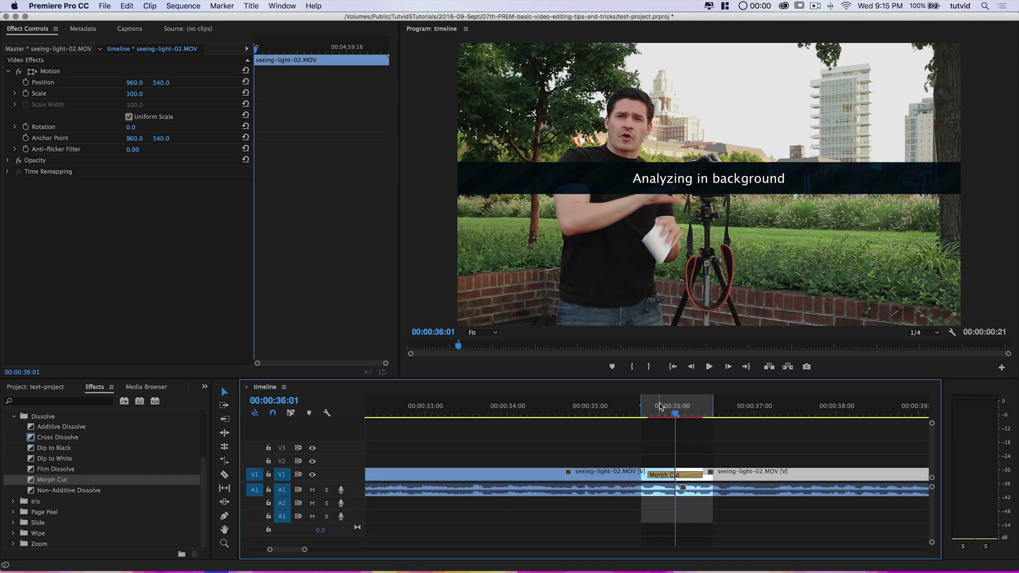
click(658, 407)
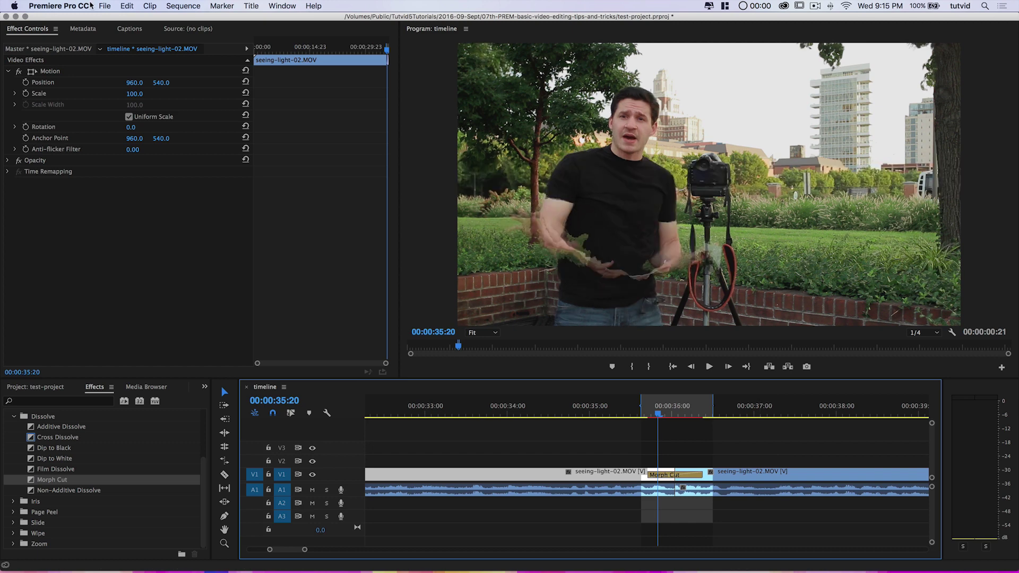
click(222, 6)
Render In to Out, then play the Morph Cut from a few frames before it.
mouse_move(183, 6)
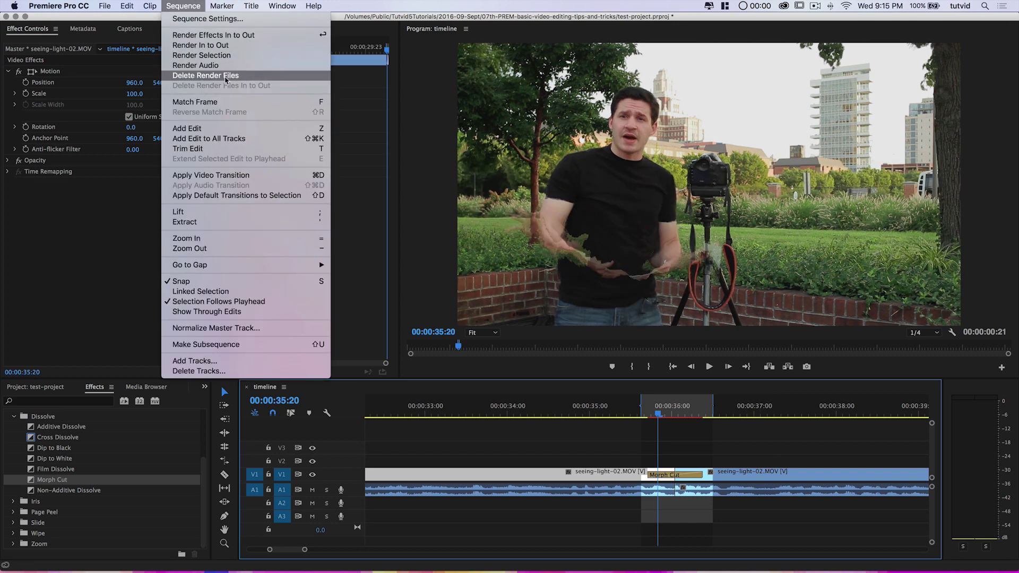
click(221, 46)
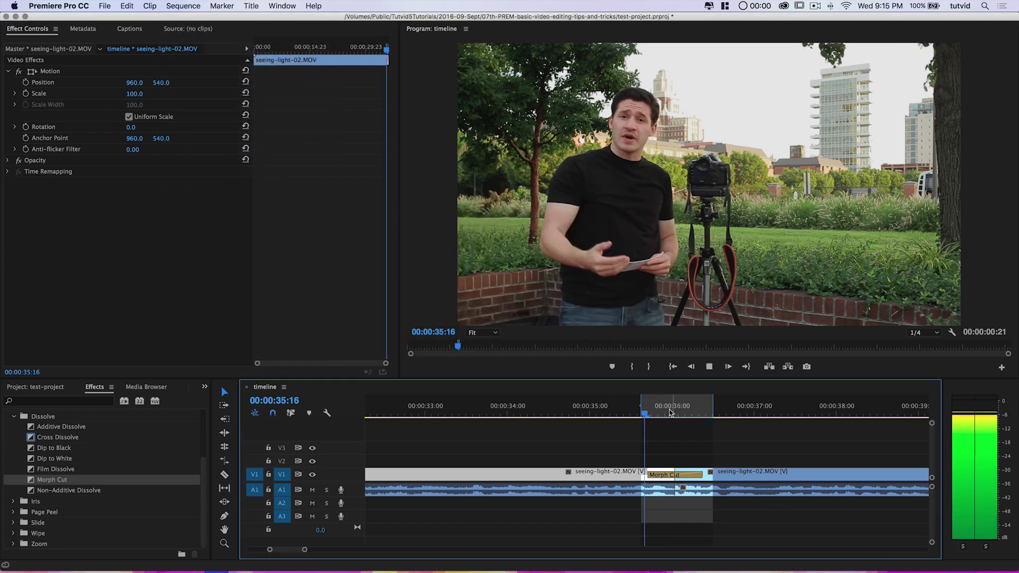
click(631, 411)
key(Left)
key(Left)
key(Left)
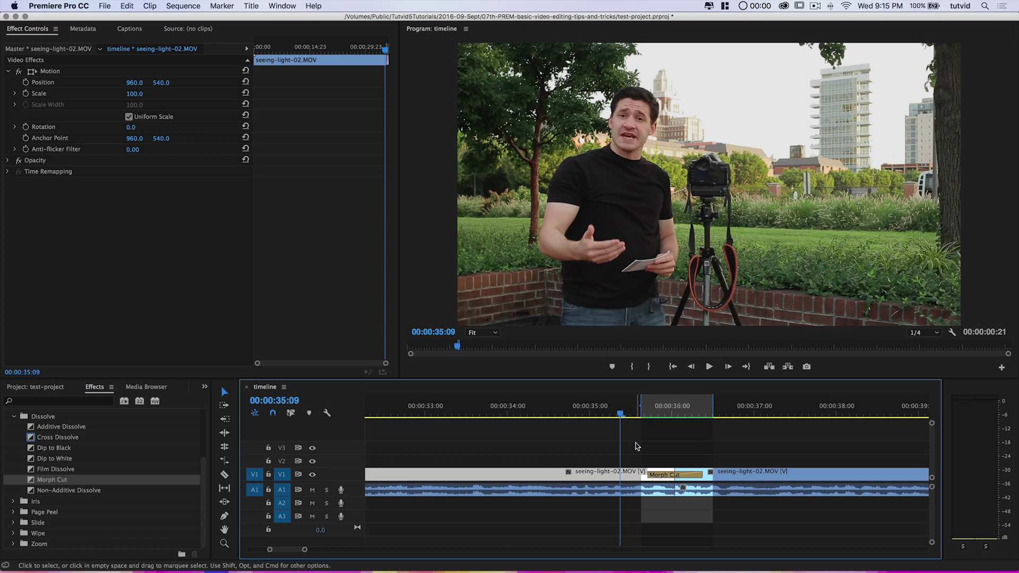
key(space)
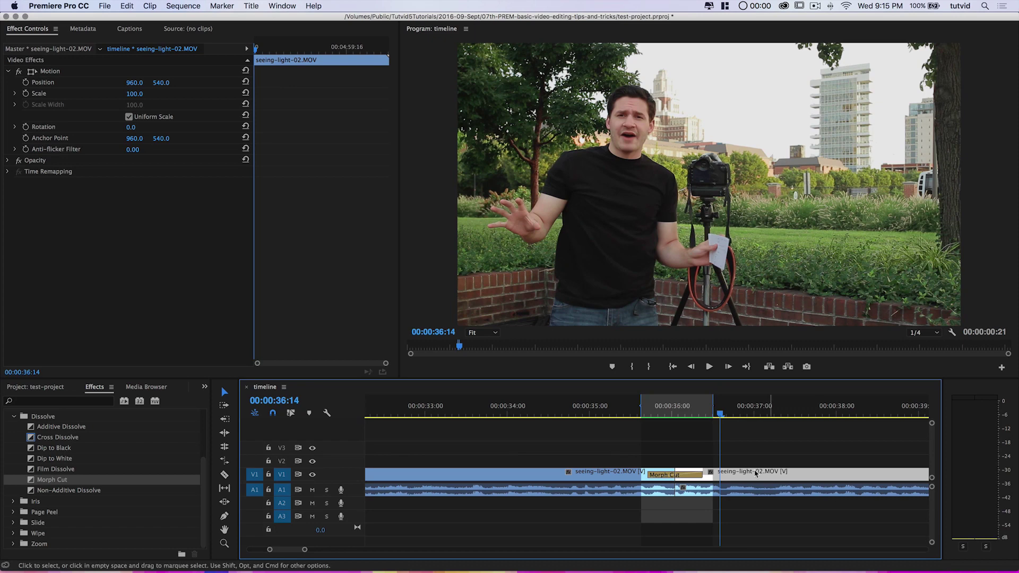
click(588, 428)
key(space)
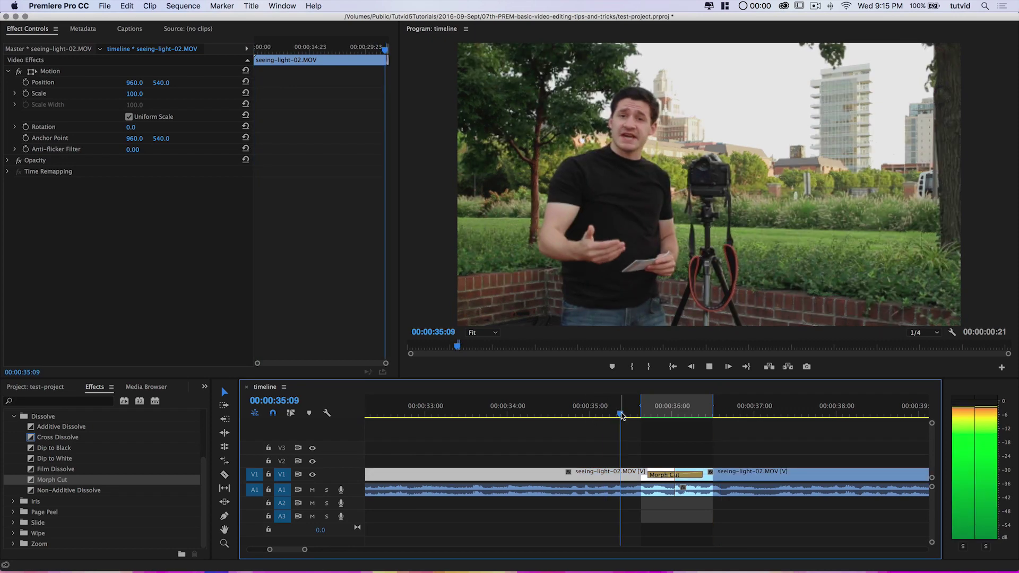
click(610, 406)
key(space)
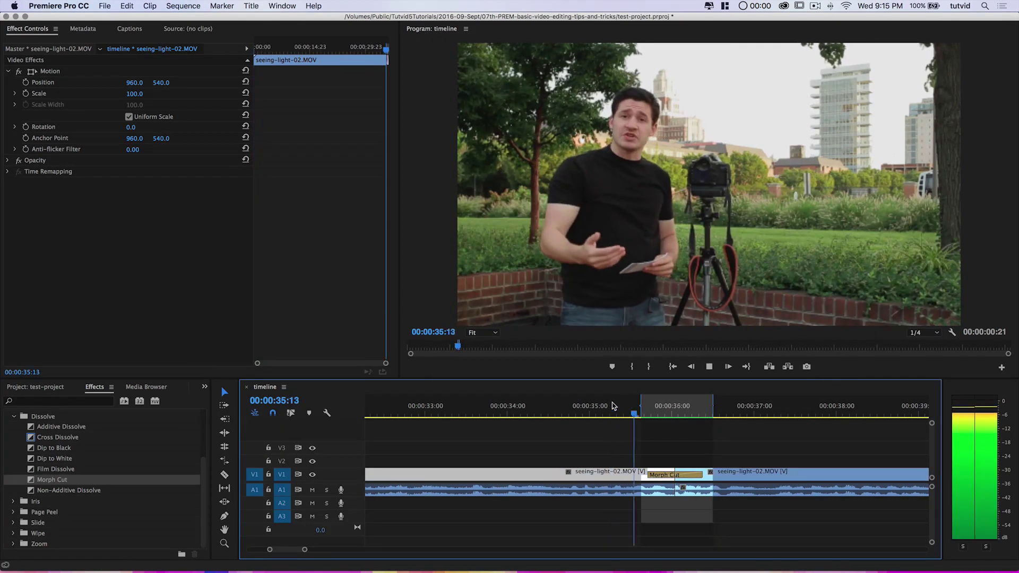
key(space)
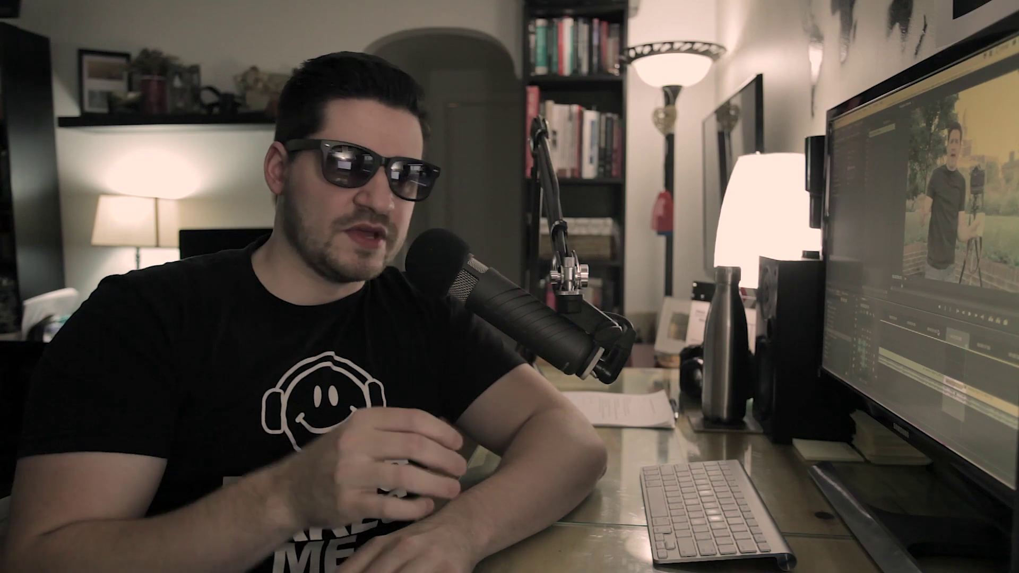